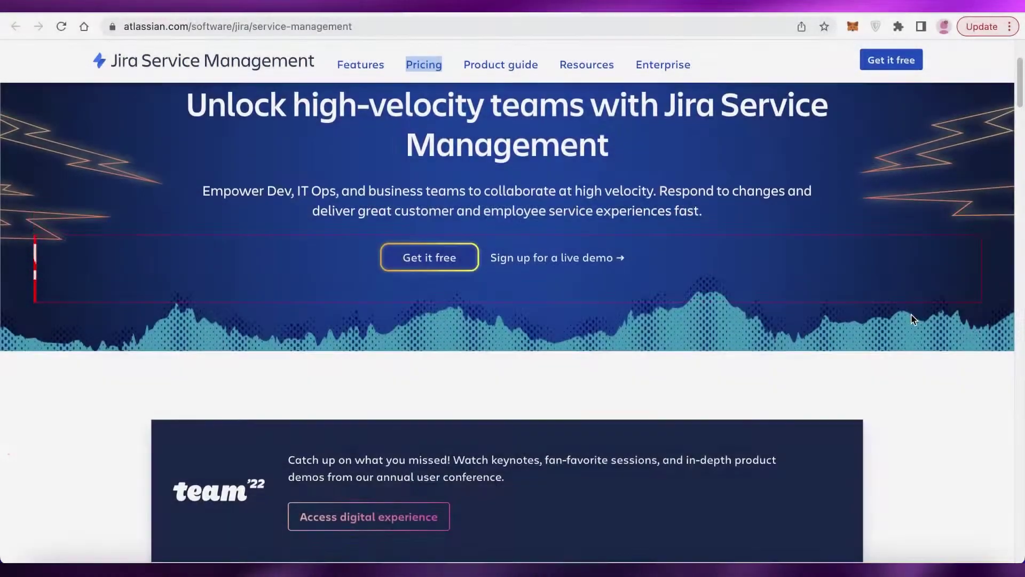
Scroll up and down through the Jira Service Management product overview page
{"action": "scroll", "coordinate": [1007, 412], "scroll_direction": "down", "scroll_amount": 5}
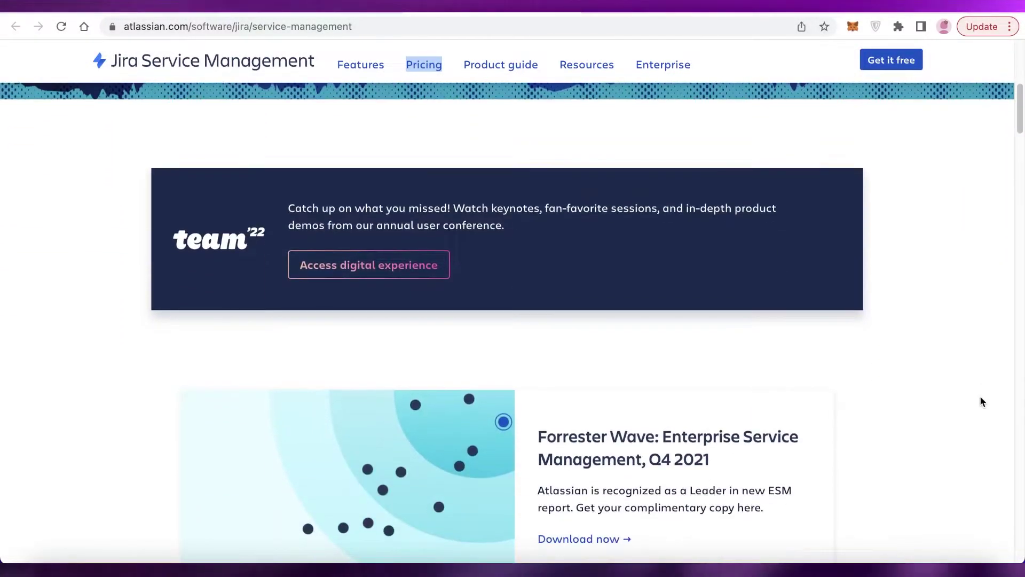
{"action": "scroll", "coordinate": [983, 402], "scroll_direction": "down", "scroll_amount": 10}
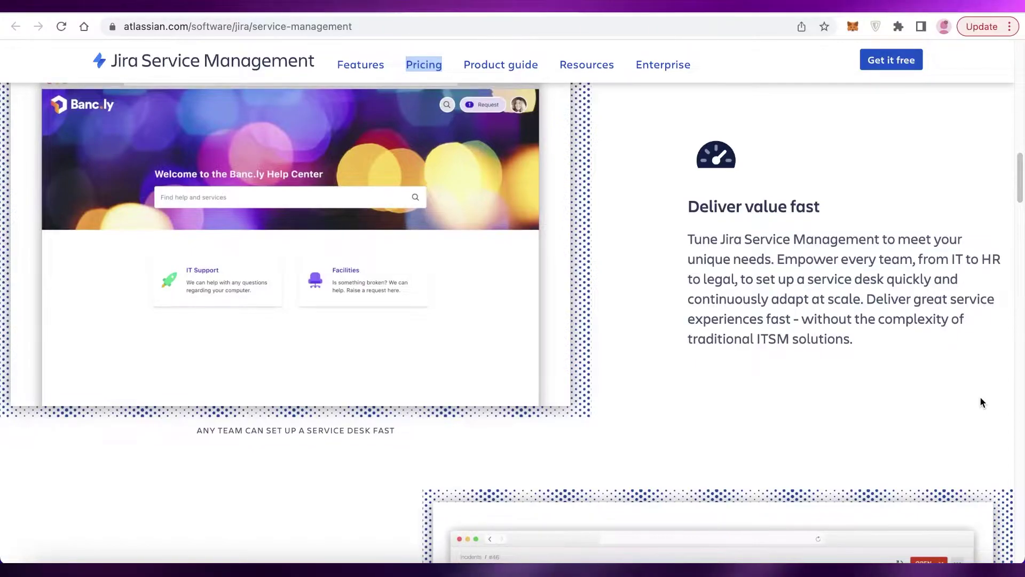
{"action": "scroll", "coordinate": [981, 402], "scroll_direction": "down", "scroll_amount": 4}
{"action": "scroll", "coordinate": [847, 248], "scroll_direction": "down", "scroll_amount": 6}
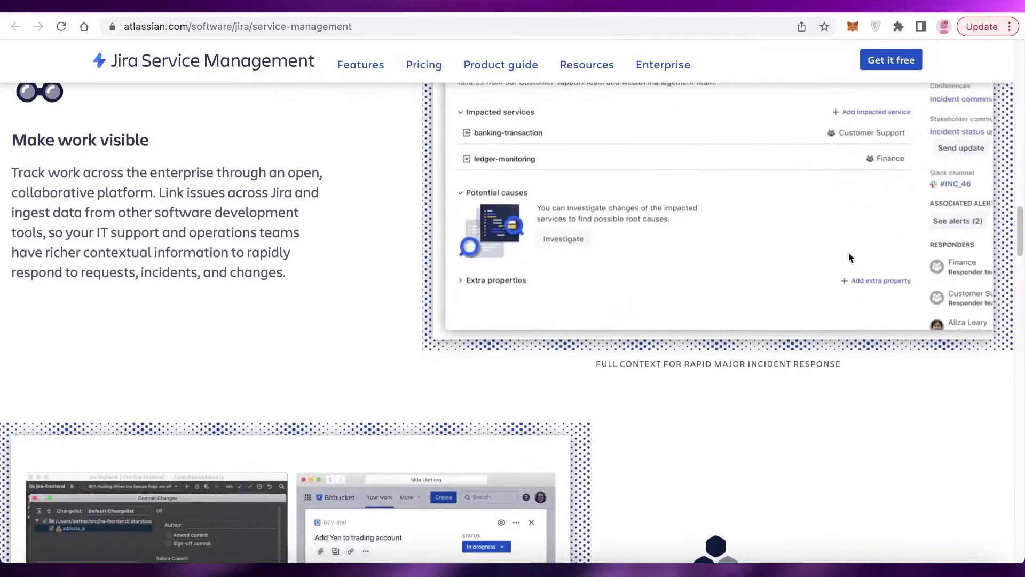
{"action": "scroll", "coordinate": [865, 320], "scroll_direction": "down", "scroll_amount": 10}
{"action": "scroll", "coordinate": [882, 375], "scroll_direction": "down", "scroll_amount": 6}
{"action": "scroll", "coordinate": [884, 375], "scroll_direction": "up", "scroll_amount": 8}
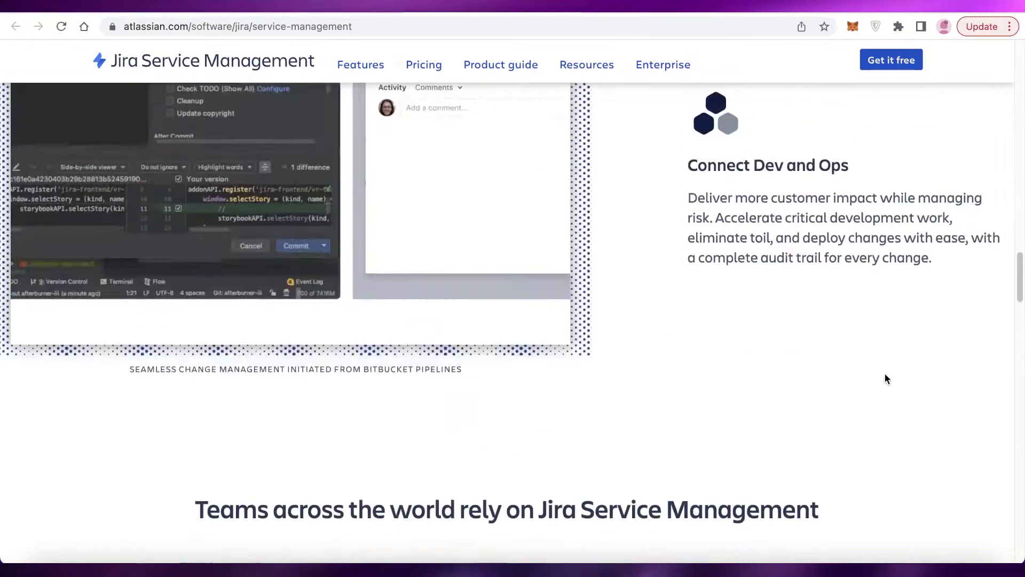
{"action": "scroll", "coordinate": [885, 379], "scroll_direction": "down", "scroll_amount": 10}
{"action": "scroll", "coordinate": [884, 380], "scroll_direction": "up", "scroll_amount": 14}
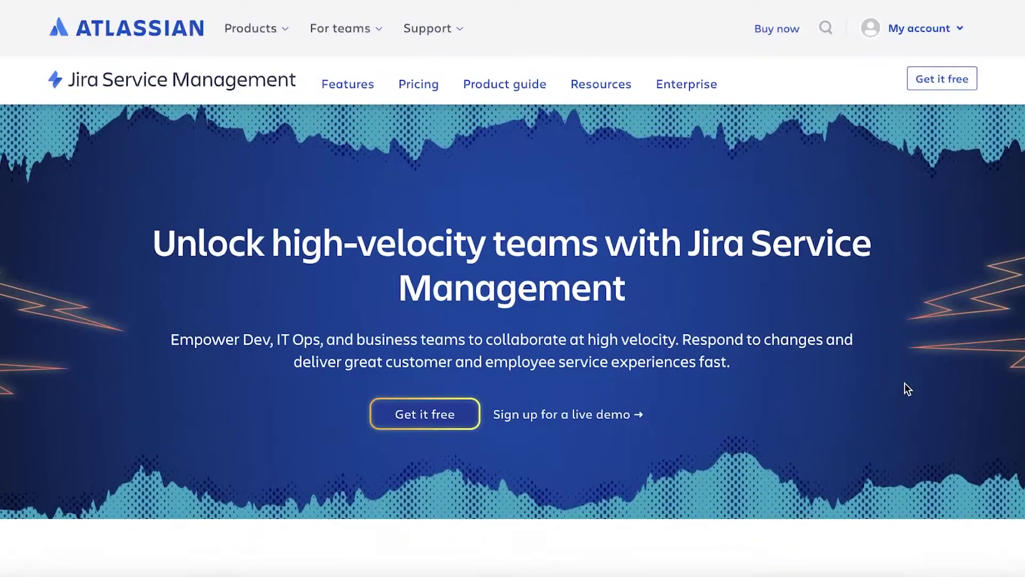
{"action": "scroll", "coordinate": [874, 377], "scroll_direction": "down", "scroll_amount": 1}
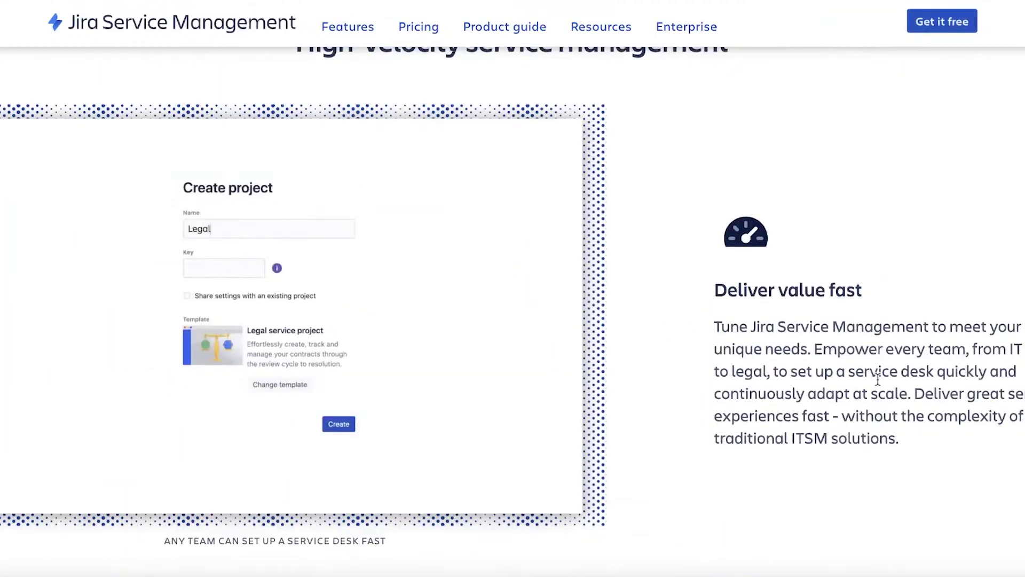
{"action": "scroll", "coordinate": [870, 385], "scroll_direction": "down", "scroll_amount": 15}
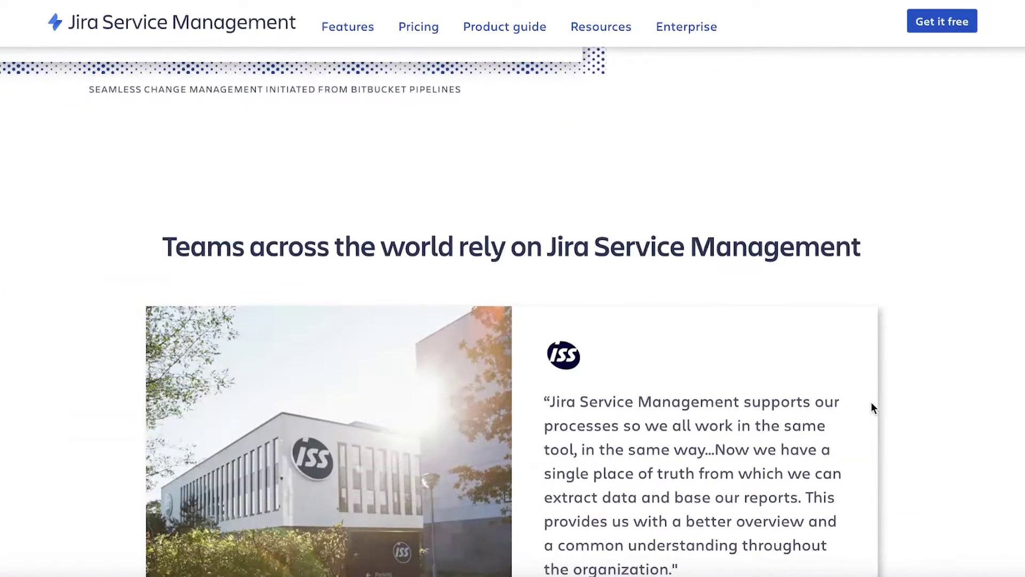
{"action": "scroll", "coordinate": [870, 408], "scroll_direction": "down", "scroll_amount": 12}
{"action": "scroll", "coordinate": [868, 409], "scroll_direction": "up", "scroll_amount": 8}
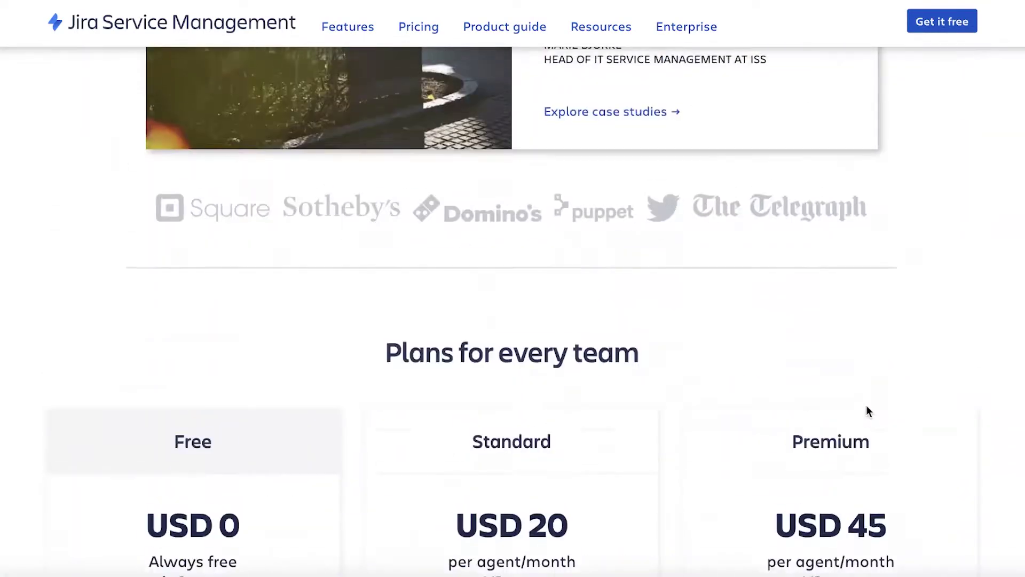
{"action": "scroll", "coordinate": [867, 410], "scroll_direction": "down", "scroll_amount": 15}
{"action": "scroll", "coordinate": [868, 411], "scroll_direction": "up", "scroll_amount": 10}
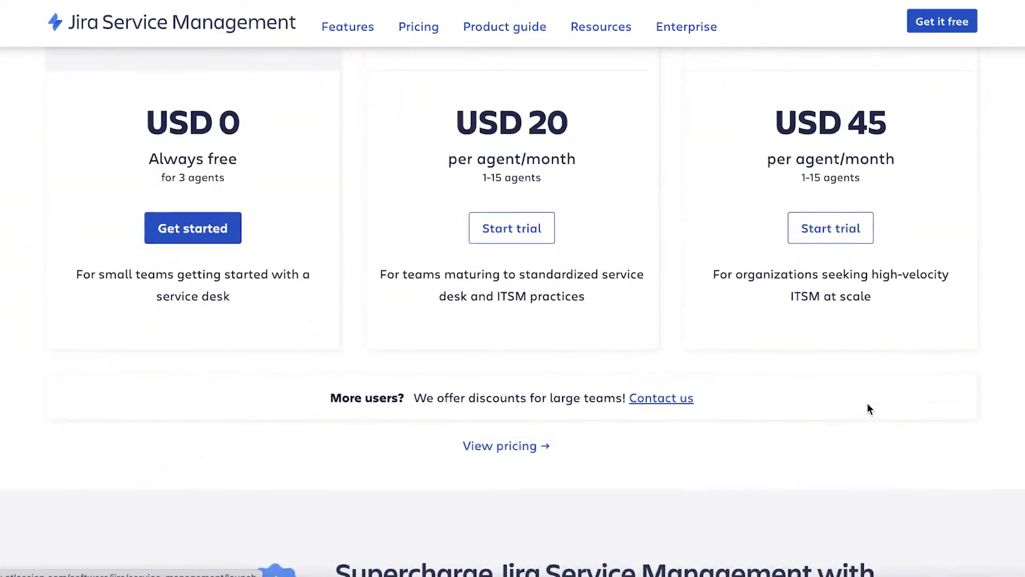
{"action": "scroll", "coordinate": [867, 408], "scroll_direction": "up", "scroll_amount": 15}
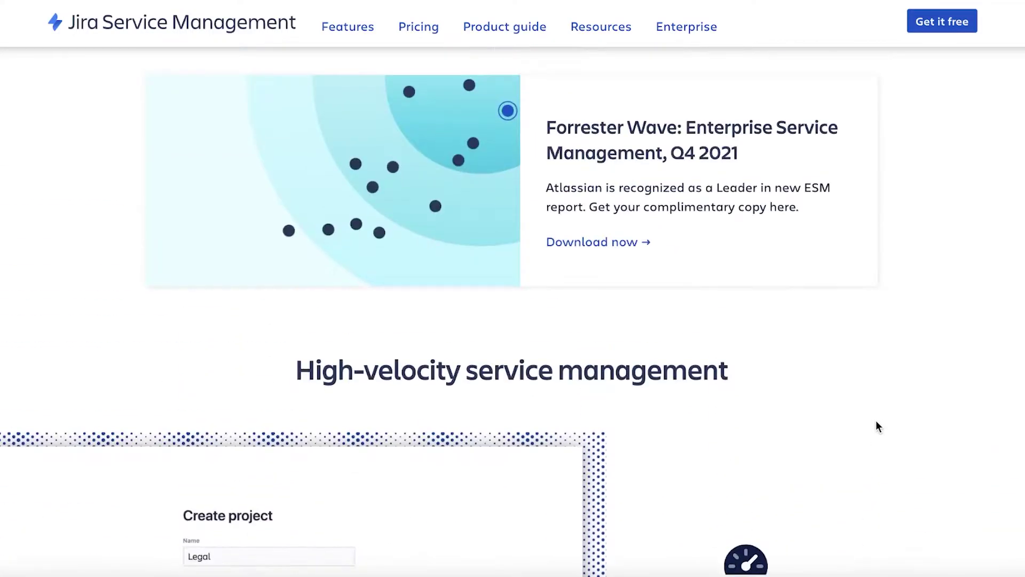
{"action": "scroll", "coordinate": [834, 438], "scroll_direction": "up", "scroll_amount": 8}
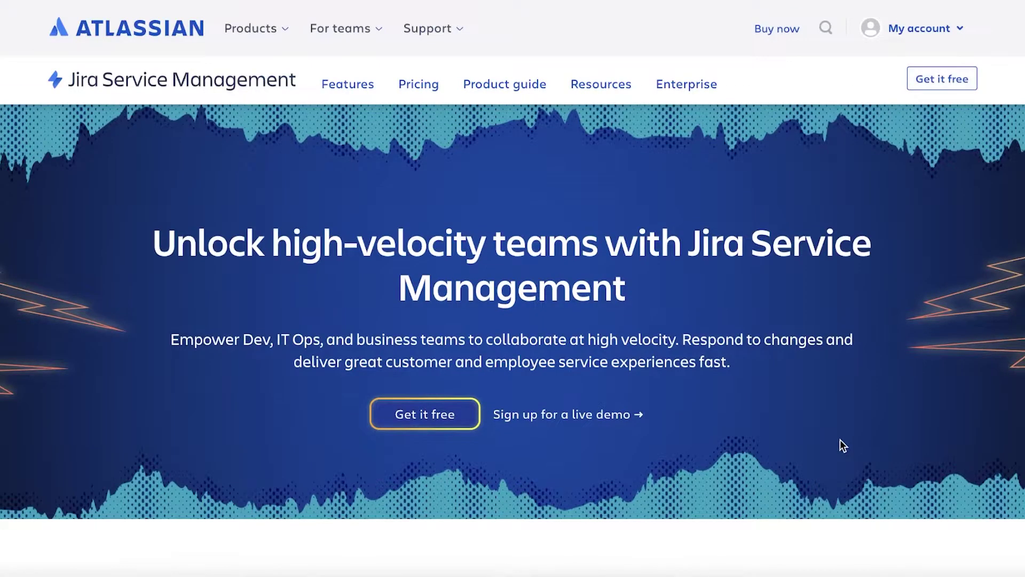
{"action": "scroll", "coordinate": [786, 202], "scroll_direction": "down", "scroll_amount": 8}
{"action": "scroll", "coordinate": [786, 203], "scroll_direction": "up", "scroll_amount": 8}
{"action": "scroll", "coordinate": [787, 204], "scroll_direction": "down", "scroll_amount": 9}
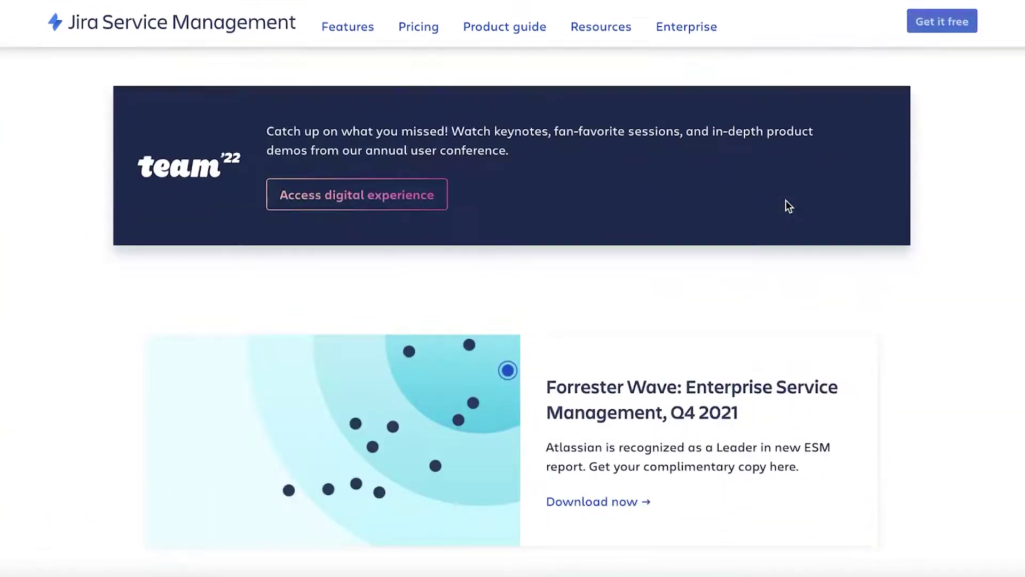
{"action": "scroll", "coordinate": [974, 222], "scroll_direction": "up", "scroll_amount": 8}
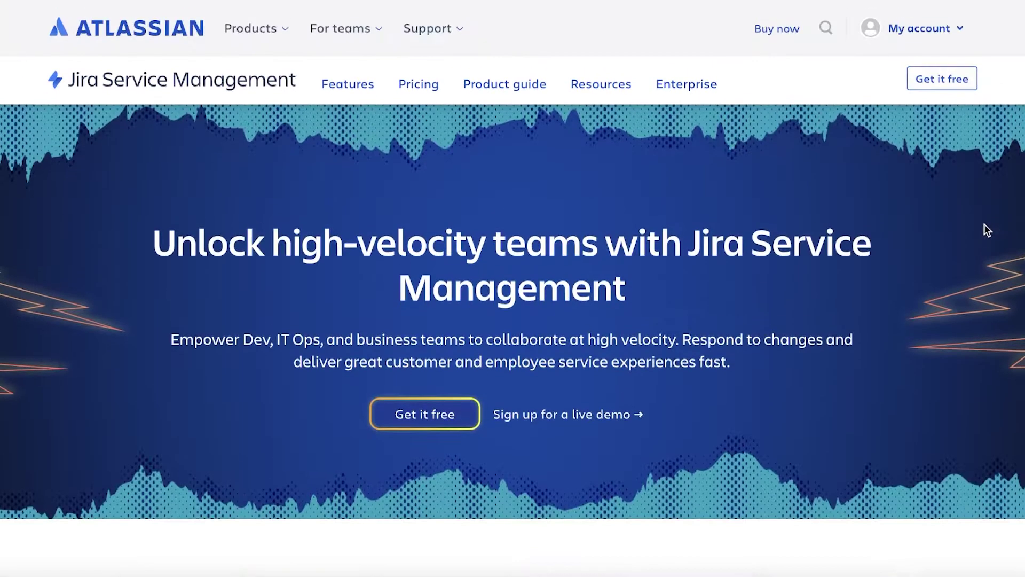
{"action": "left_click", "coordinate": [368, 90]}
{"action": "scroll", "coordinate": [398, 198], "scroll_direction": "down", "scroll_amount": 15}
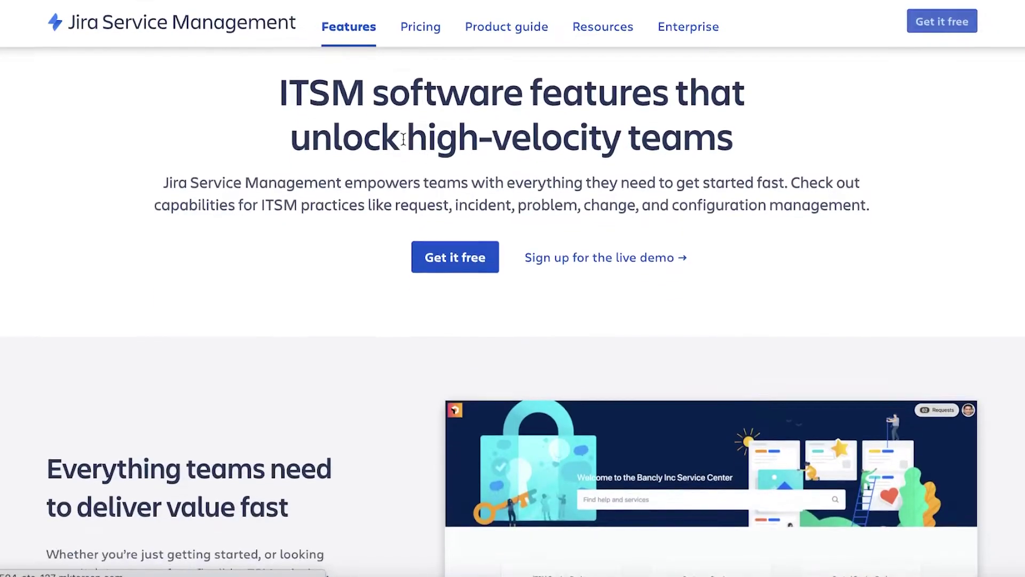
{"action": "scroll", "coordinate": [374, 201], "scroll_direction": "up", "scroll_amount": 6}
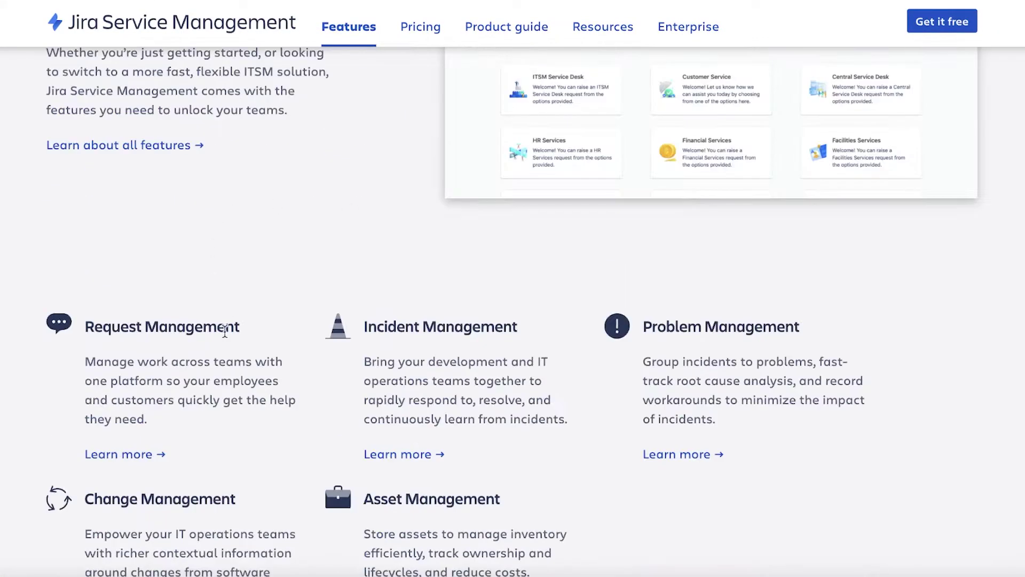
{"action": "scroll", "coordinate": [224, 331], "scroll_direction": "down", "scroll_amount": 8}
{"action": "scroll", "coordinate": [458, 218], "scroll_direction": "up", "scroll_amount": 4}
{"action": "scroll", "coordinate": [519, 336], "scroll_direction": "down", "scroll_amount": 8}
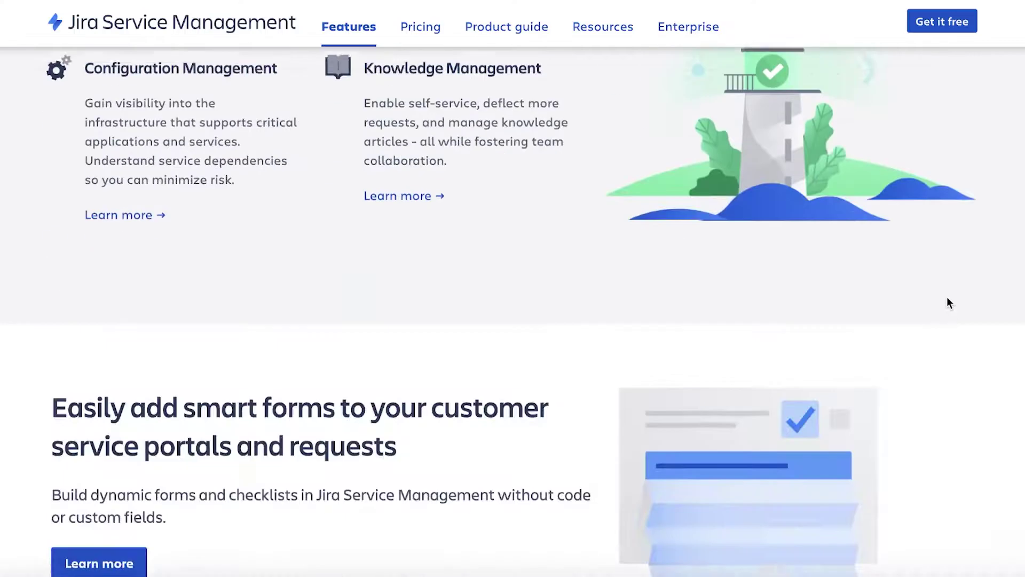
{"action": "scroll", "coordinate": [860, 219], "scroll_direction": "up", "scroll_amount": 8}
{"action": "scroll", "coordinate": [914, 243], "scroll_direction": "down", "scroll_amount": 20}
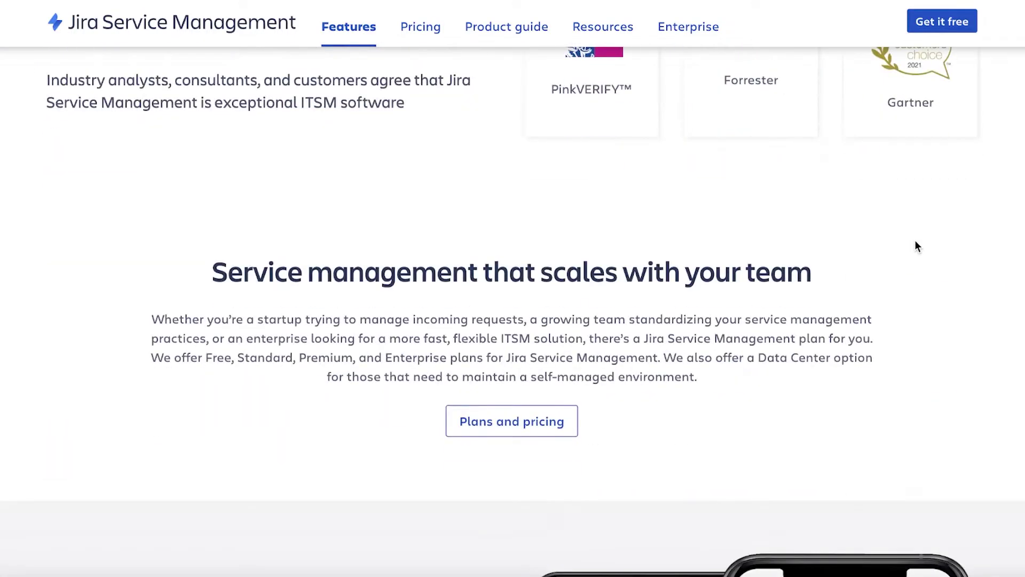
{"action": "scroll", "coordinate": [916, 246], "scroll_direction": "down", "scroll_amount": 7}
{"action": "scroll", "coordinate": [408, 213], "scroll_direction": "down", "scroll_amount": 6}
{"action": "scroll", "coordinate": [774, 231], "scroll_direction": "up", "scroll_amount": 8}
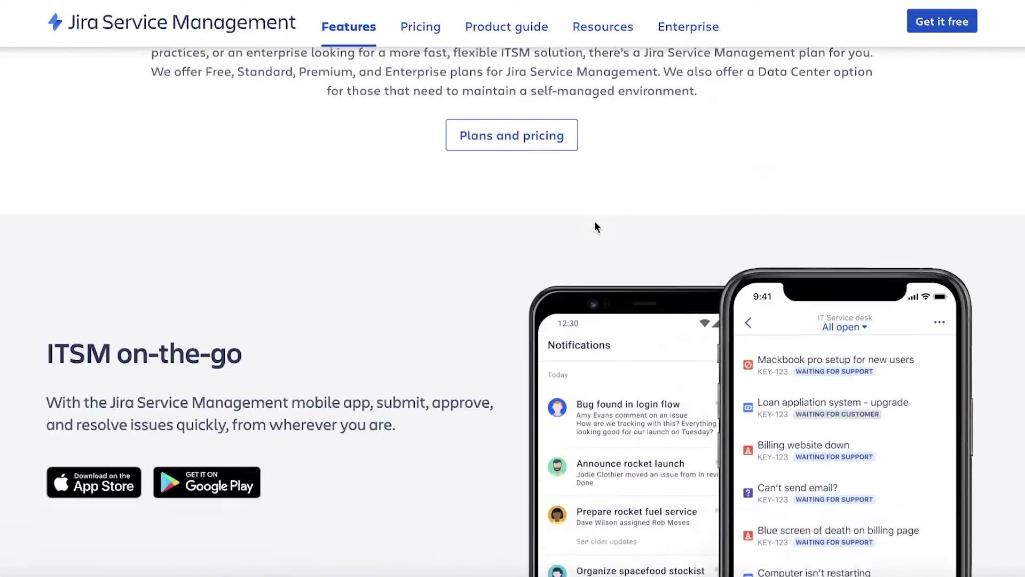
{"action": "scroll", "coordinate": [596, 214], "scroll_direction": "down", "scroll_amount": 5}
{"action": "scroll", "coordinate": [597, 205], "scroll_direction": "up", "scroll_amount": 20}
{"action": "scroll", "coordinate": [657, 176], "scroll_direction": "down", "scroll_amount": 10}
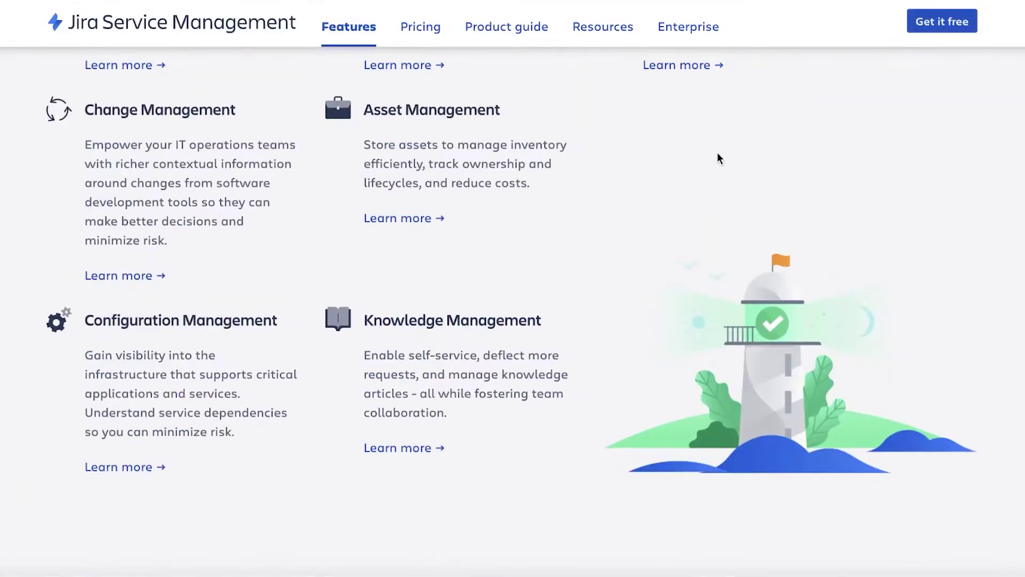
{"action": "scroll", "coordinate": [718, 157], "scroll_direction": "up", "scroll_amount": 10}
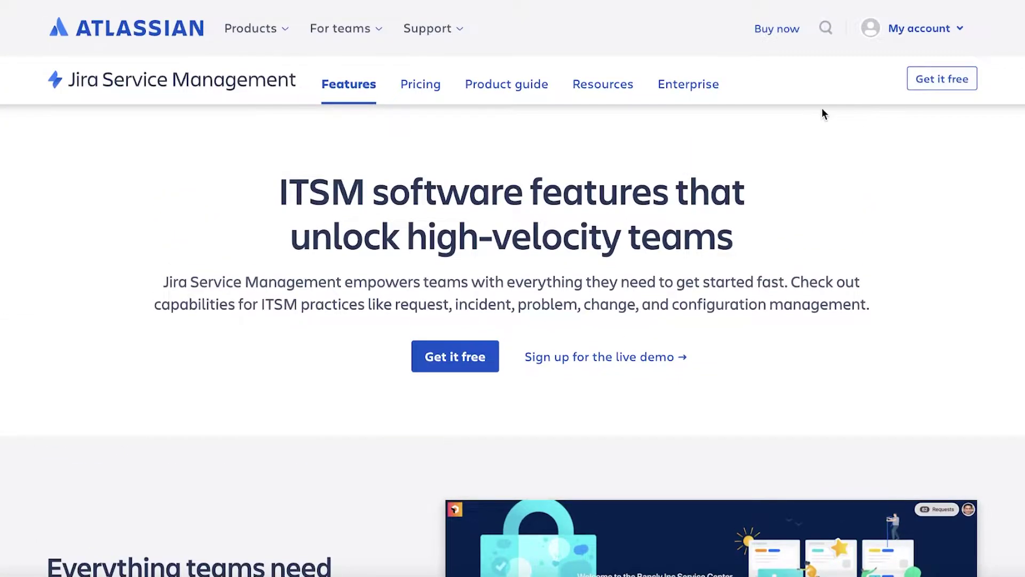
Start the free Jira Service Management signup, adding Jira Software as a second free product
{"action": "left_click", "coordinate": [943, 79]}
{"action": "scroll", "coordinate": [827, 304], "scroll_direction": "down", "scroll_amount": 1}
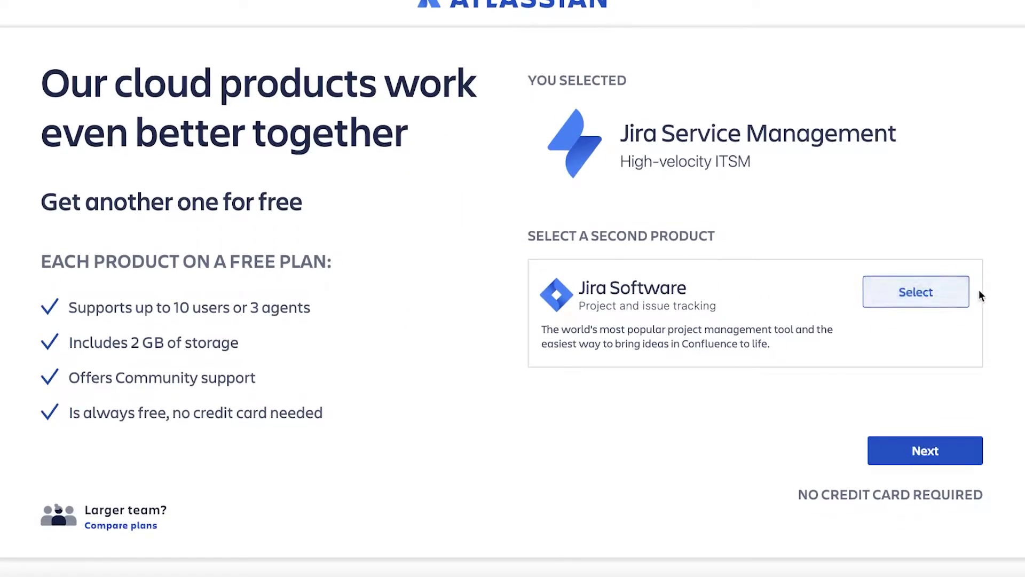
{"action": "left_click", "coordinate": [922, 294]}
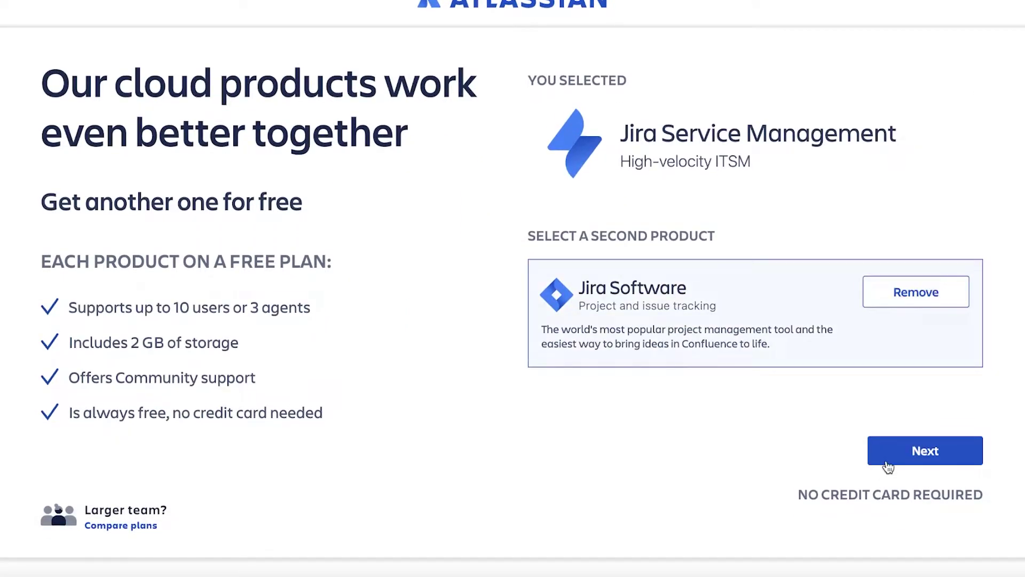
{"action": "left_click", "coordinate": [899, 450]}
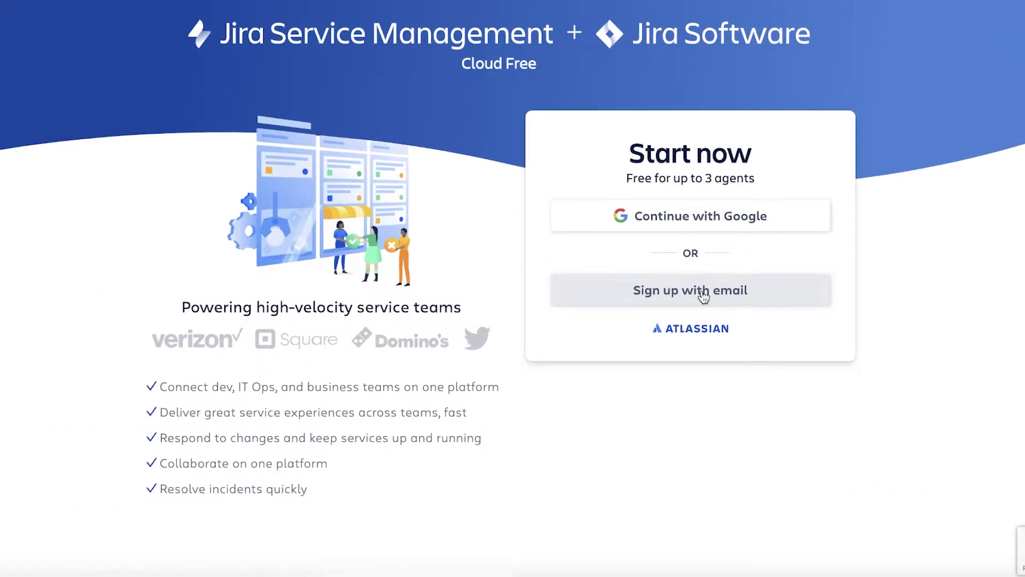
Sign up with a Google account and begin entering the new site name
{"action": "left_click", "coordinate": [646, 228]}
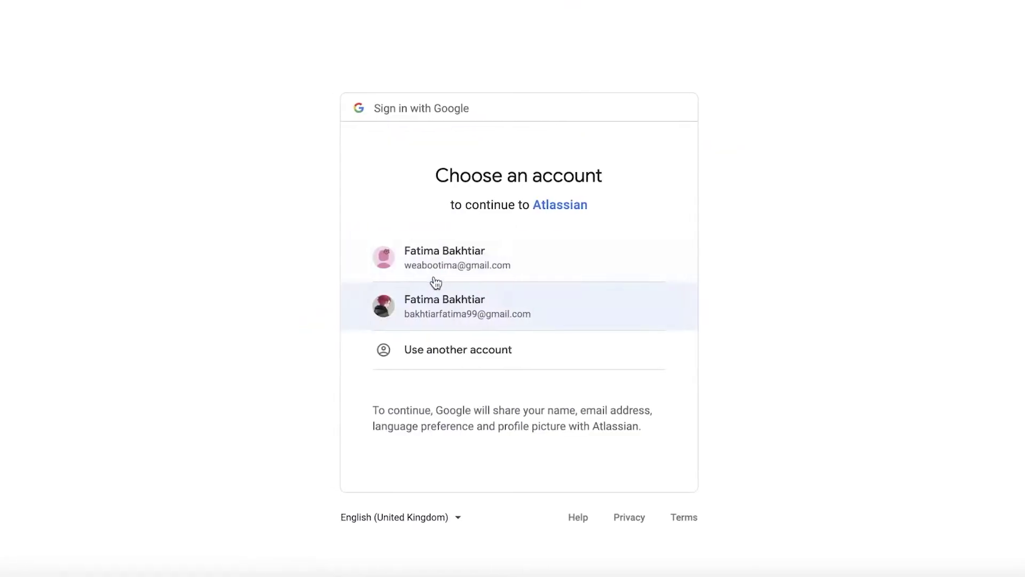
{"action": "left_click", "coordinate": [436, 277]}
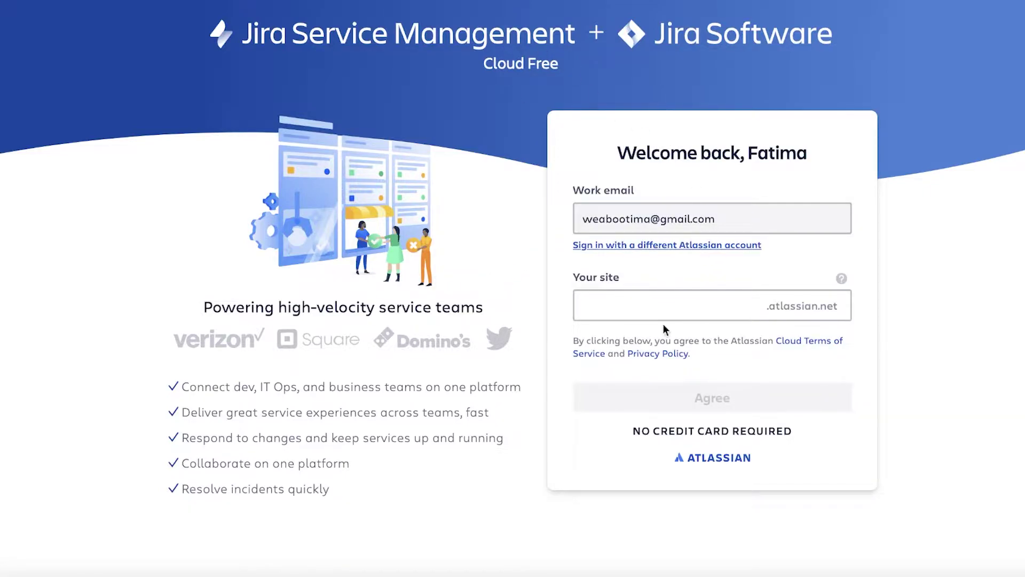
{"action": "left_click", "coordinate": [669, 305]}
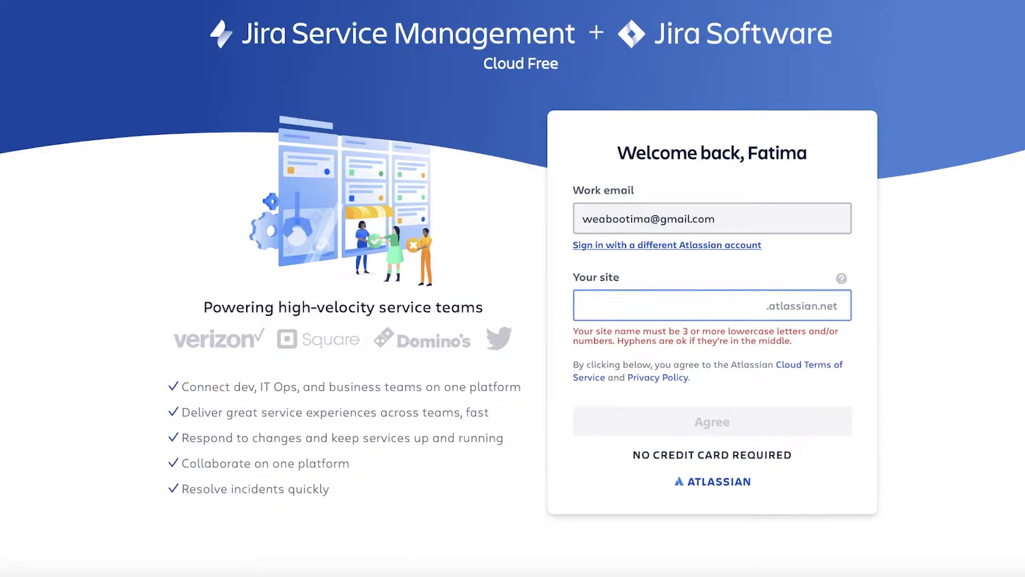
In a new tab, go to Wix and copy the My Site 1 web address
{"action": "key", "text": "ctrl+t"}
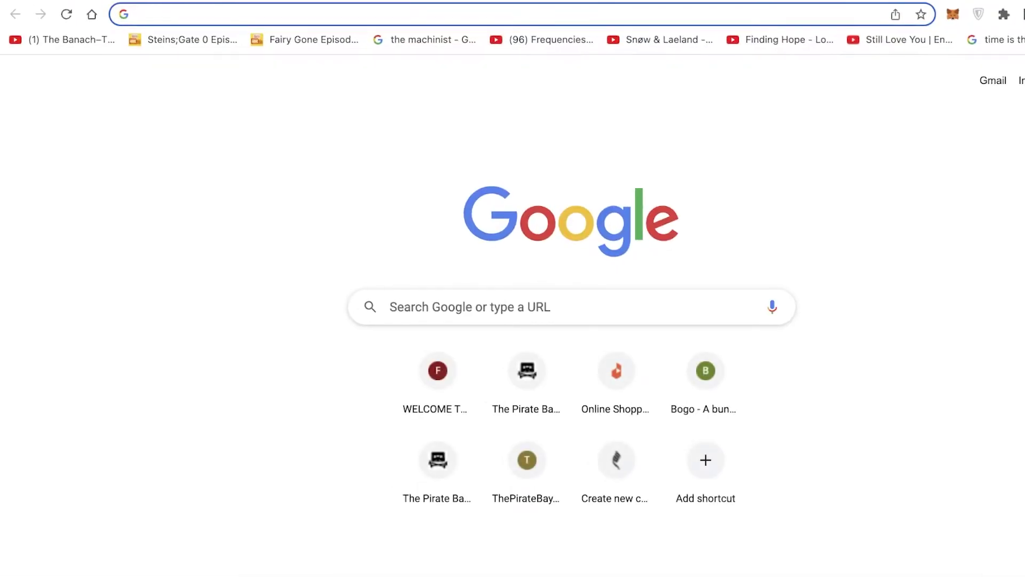
{"action": "type", "text": "wix.com"}
{"action": "key", "text": "Return"}
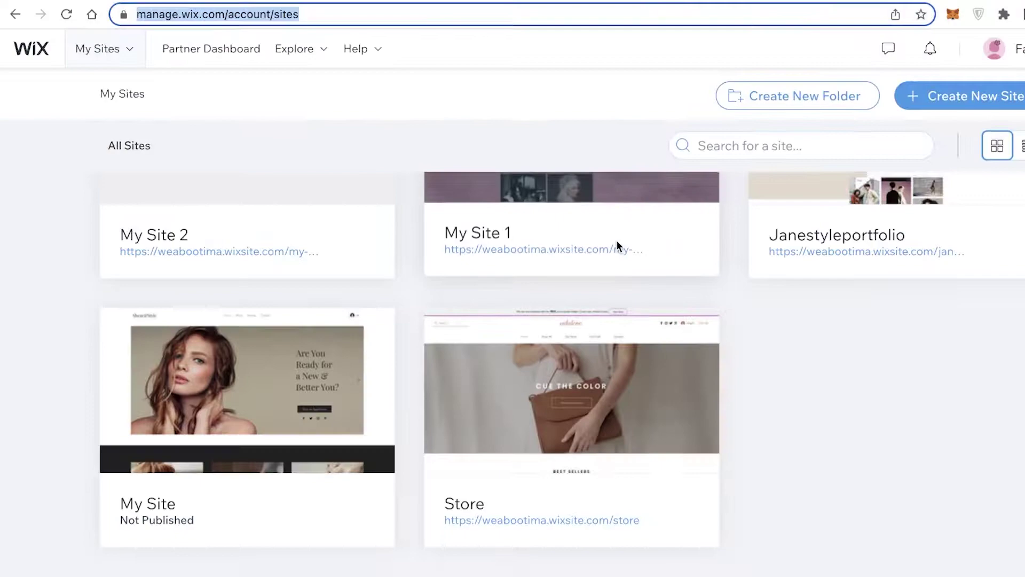
{"action": "left_click", "coordinate": [599, 250]}
{"action": "right_click", "coordinate": [701, 9]}
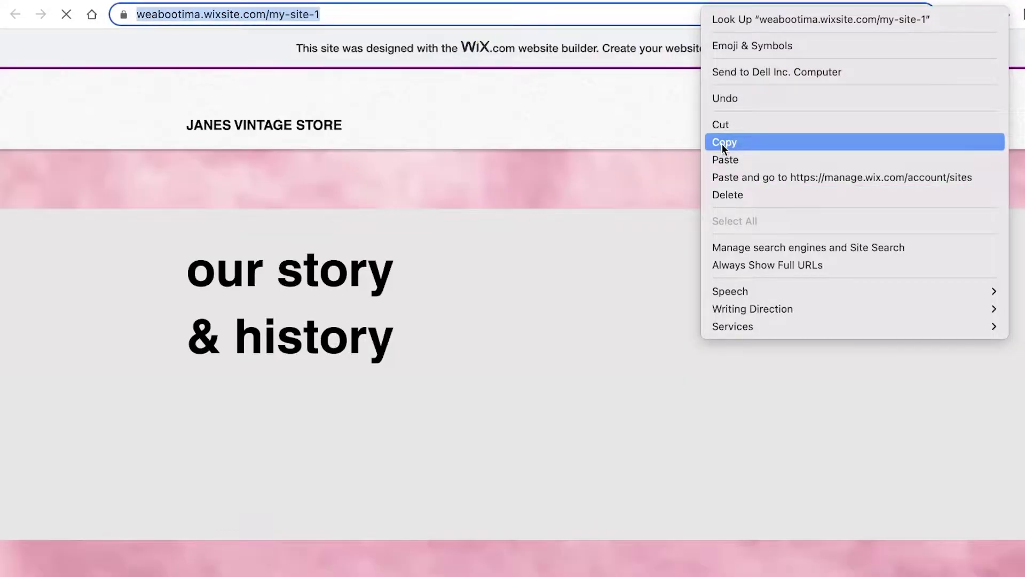
{"action": "left_click", "coordinate": [722, 143]}
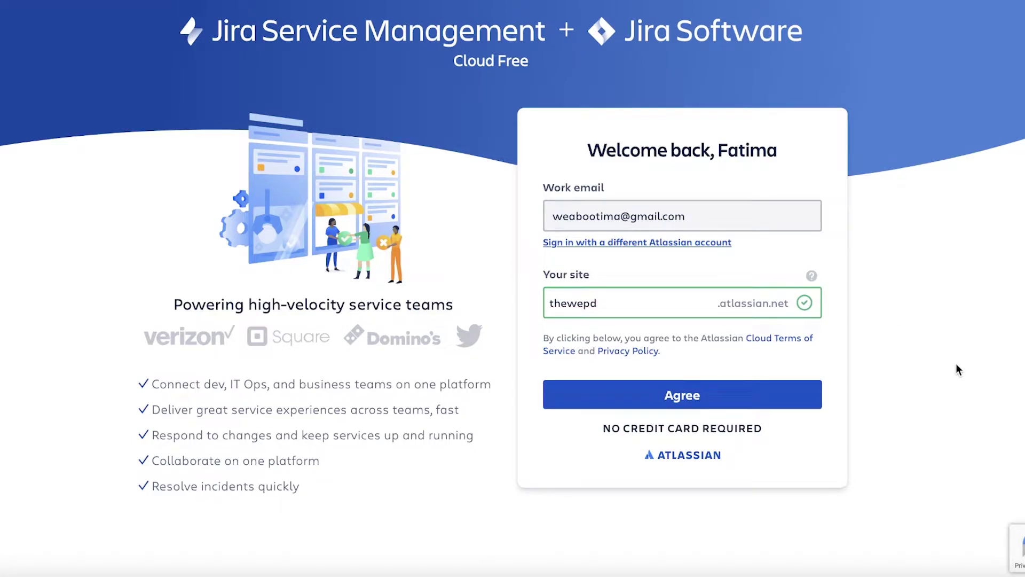
Agree to the terms, pick Marketing team and Marketing Director role, and skip the tasks question
{"action": "left_click", "coordinate": [790, 398]}
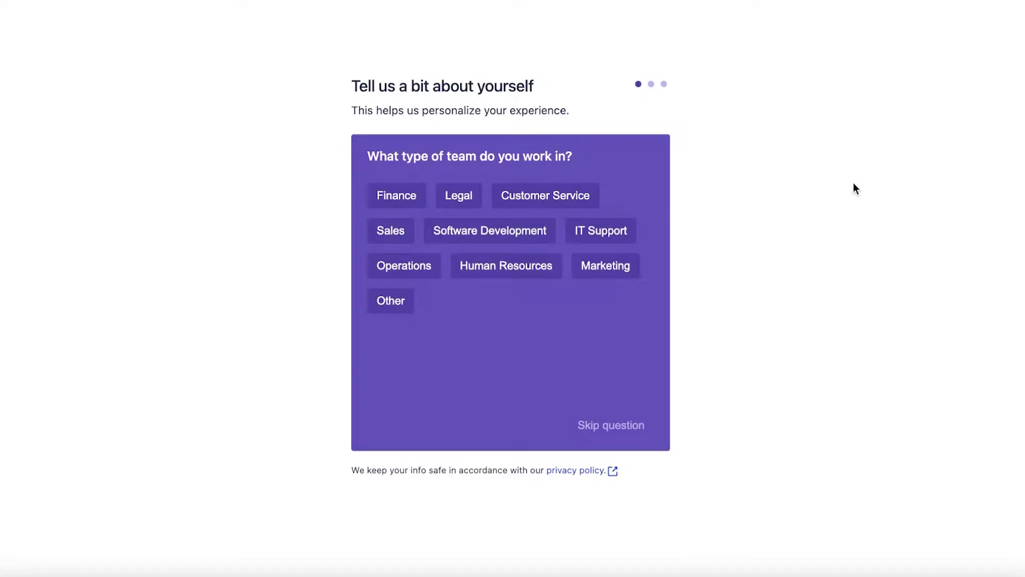
{"action": "left_click", "coordinate": [636, 268]}
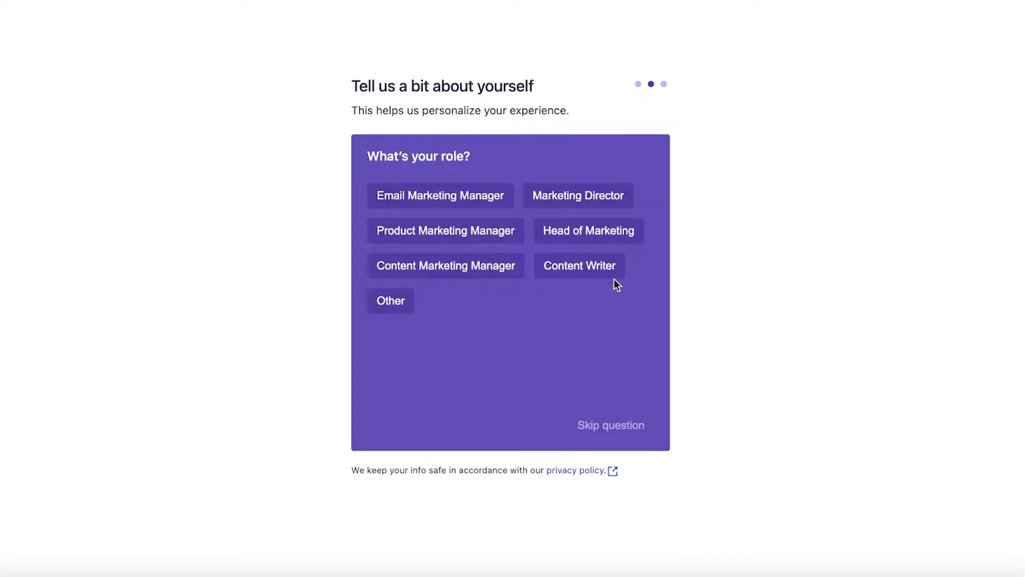
{"action": "left_click", "coordinate": [542, 198]}
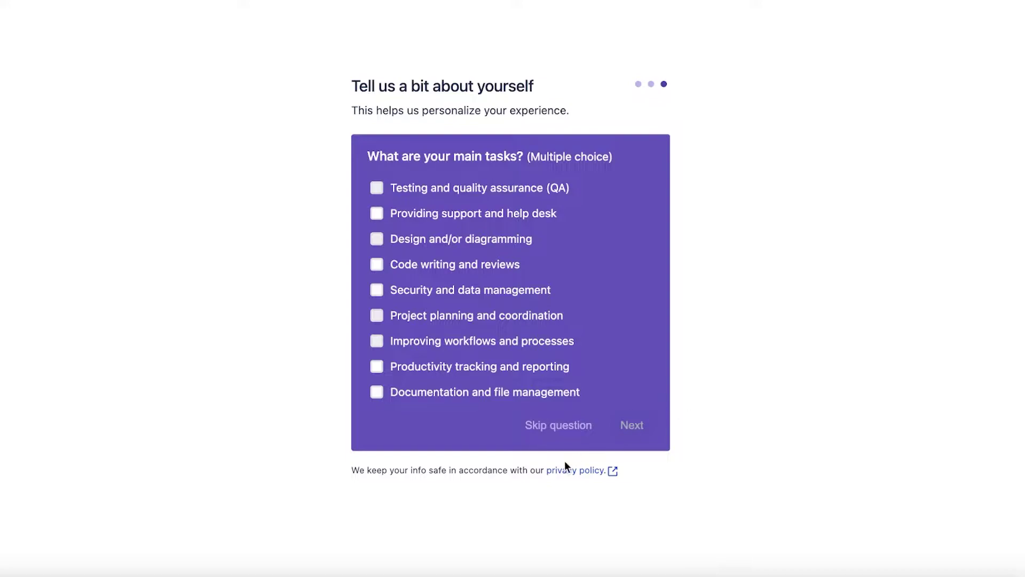
{"action": "left_click", "coordinate": [553, 430]}
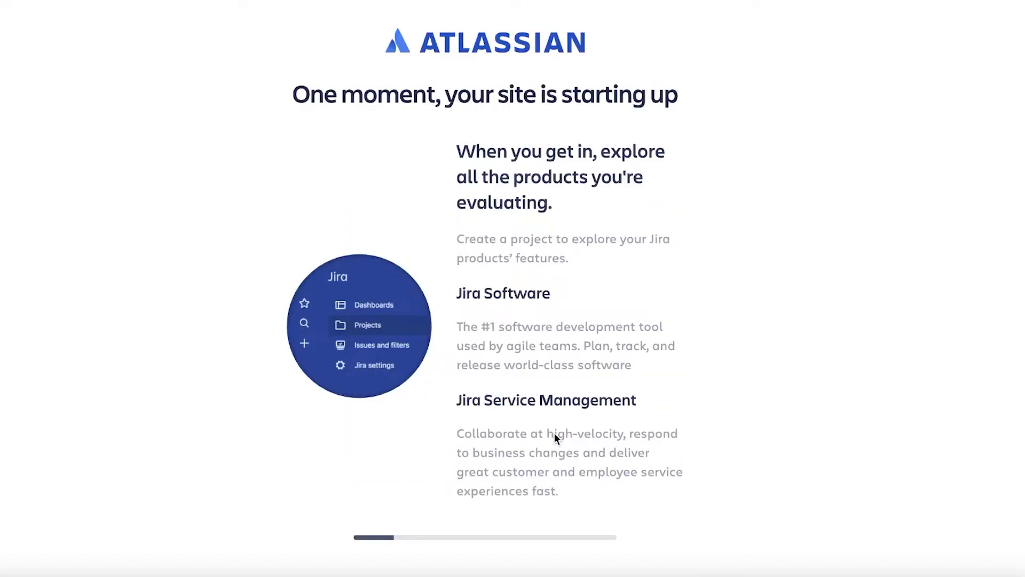
Scroll the 'site is starting up' page while waiting for the Welcome screen
{"action": "scroll", "coordinate": [406, 325], "scroll_direction": "down", "scroll_amount": 2}
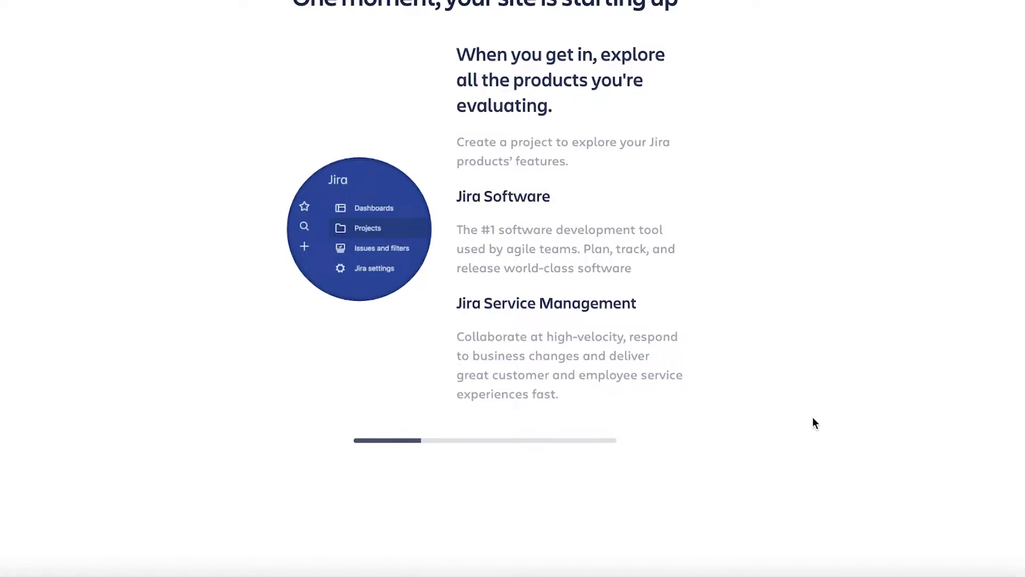
{"action": "scroll", "coordinate": [813, 417], "scroll_direction": "up", "scroll_amount": 2}
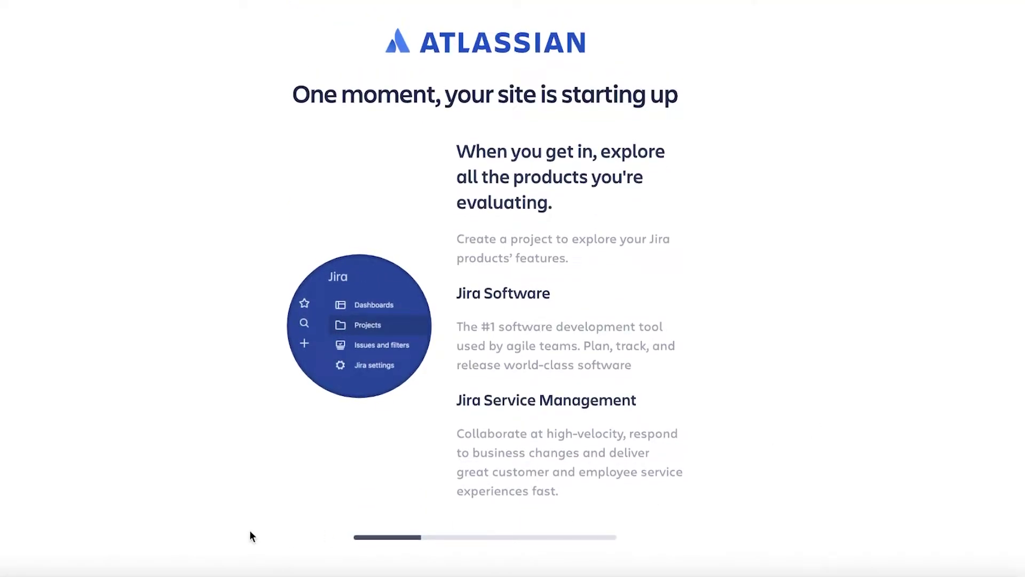
{"action": "scroll", "coordinate": [611, 542], "scroll_direction": "down", "scroll_amount": 1}
{"action": "scroll", "coordinate": [613, 542], "scroll_direction": "down", "scroll_amount": 2}
{"action": "scroll", "coordinate": [804, 338], "scroll_direction": "up", "scroll_amount": 2}
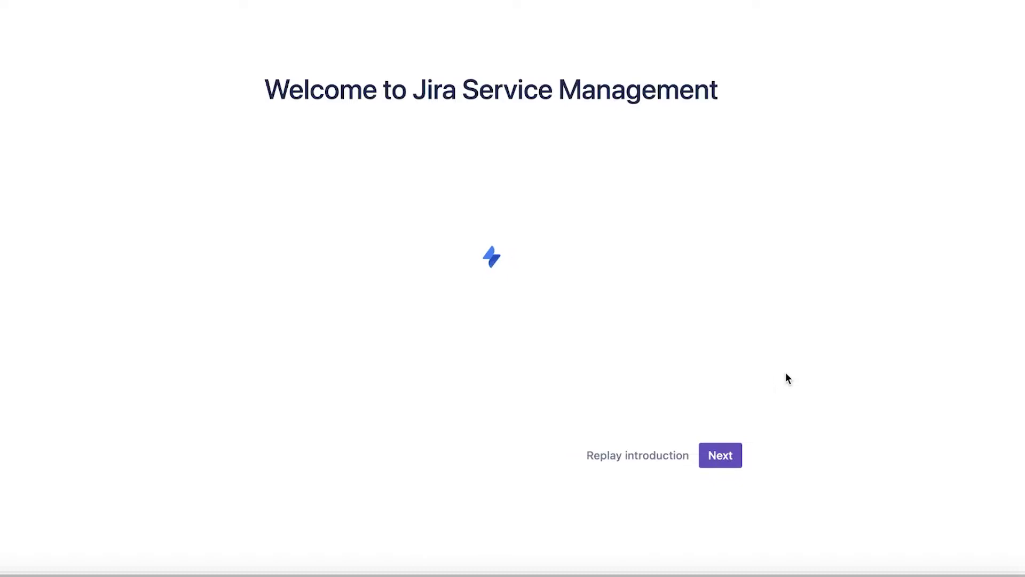
Choose the General service project template and name the project marketing
{"action": "left_click", "coordinate": [719, 456]}
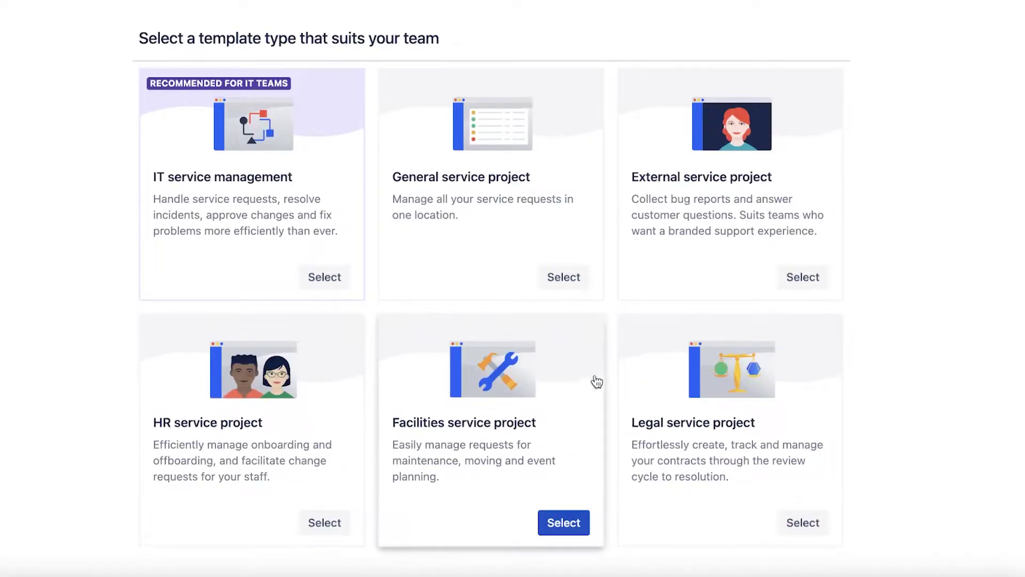
{"action": "left_click", "coordinate": [561, 279]}
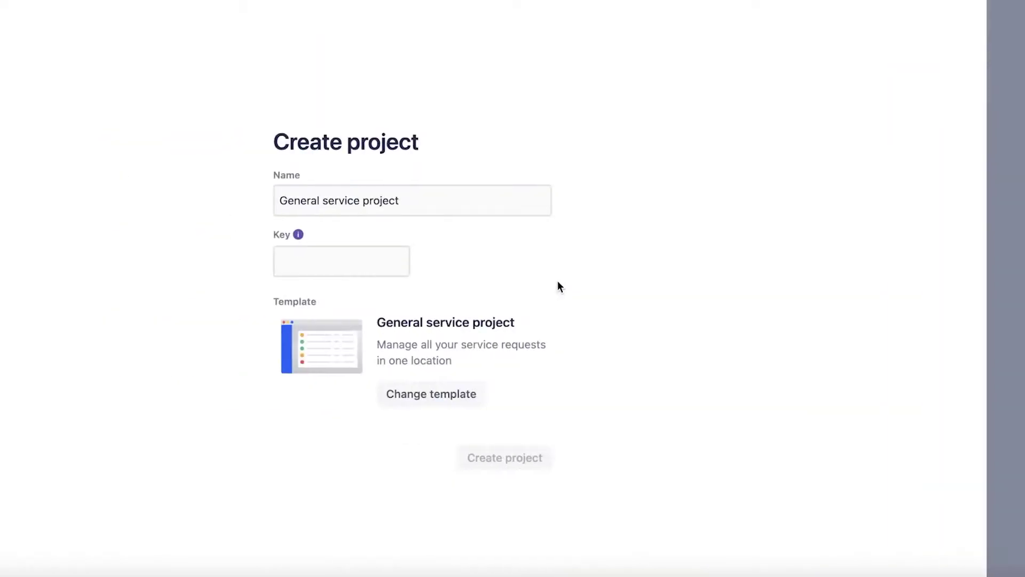
{"action": "triple_click", "coordinate": [461, 208]}
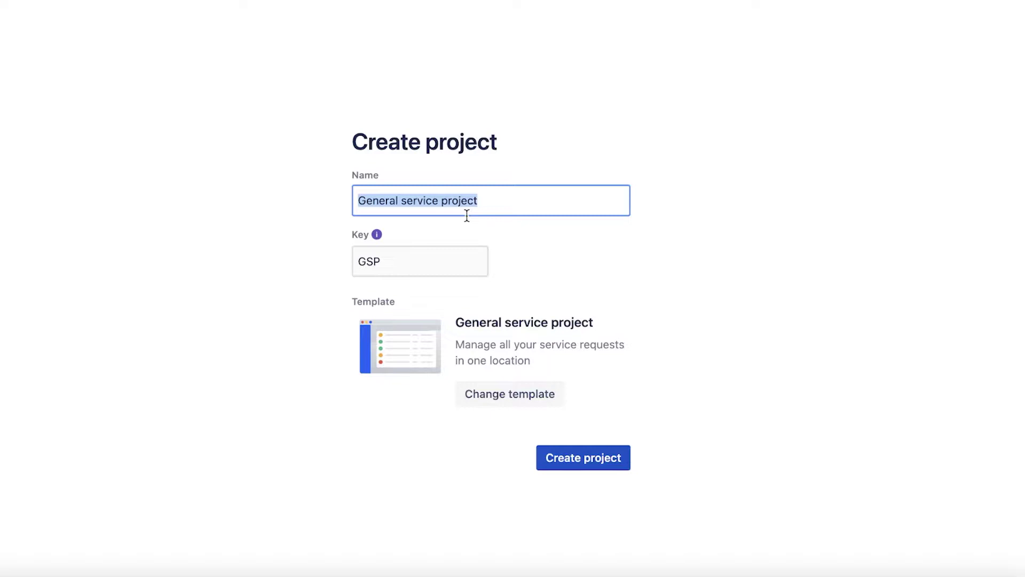
{"action": "type", "text": "marketing"}
Set the project key to UUU and create the project
{"action": "left_click", "coordinate": [446, 259]}
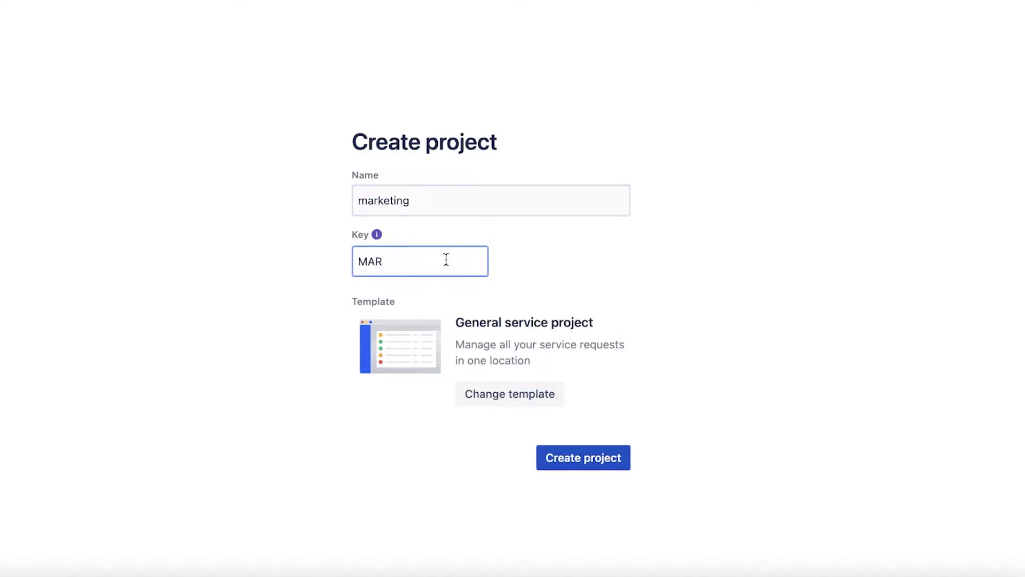
{"action": "key", "text": "ctrl+a"}
{"action": "type", "text": "S"}
{"action": "key", "text": "BackSpace"}
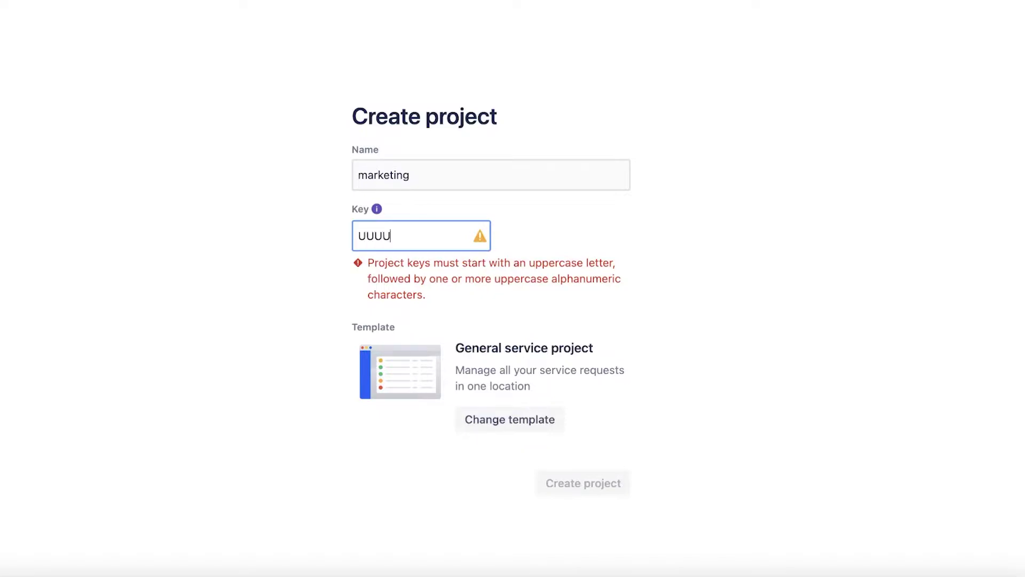
{"action": "type", "text": "UUUU"}
{"action": "key", "text": "BackSpace"}
{"action": "left_click", "coordinate": [726, 361]}
{"action": "left_click", "coordinate": [593, 472]}
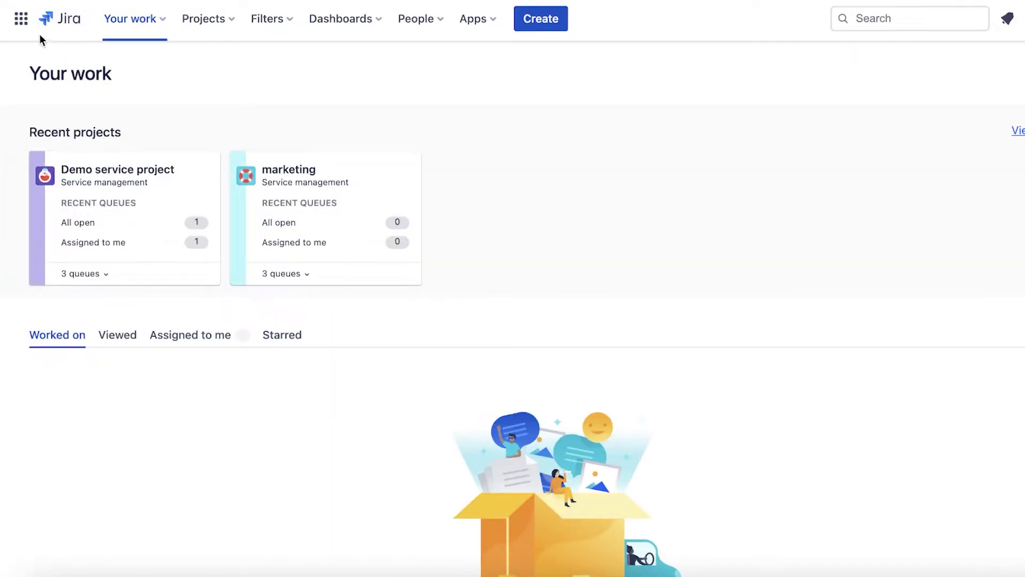
Browse the product switcher and the Your work, Projects, Filters, Dashboards, Teams and Apps menus
{"action": "scroll", "coordinate": [321, 145], "scroll_direction": "down", "scroll_amount": 3}
{"action": "scroll", "coordinate": [602, 250], "scroll_direction": "up", "scroll_amount": 3}
{"action": "left_click", "coordinate": [21, 19]}
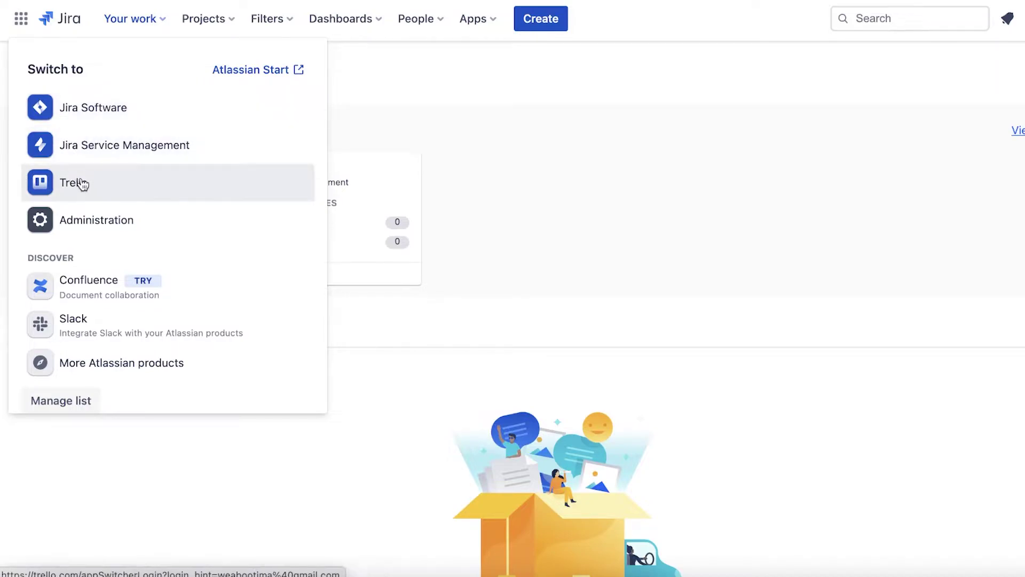
{"action": "left_click", "coordinate": [134, 22]}
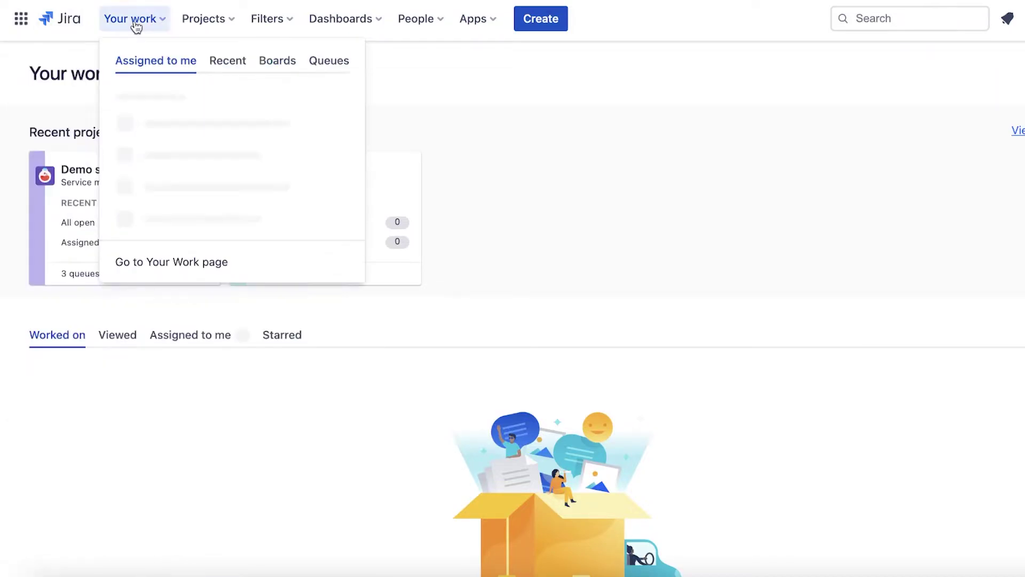
{"action": "left_click", "coordinate": [229, 23]}
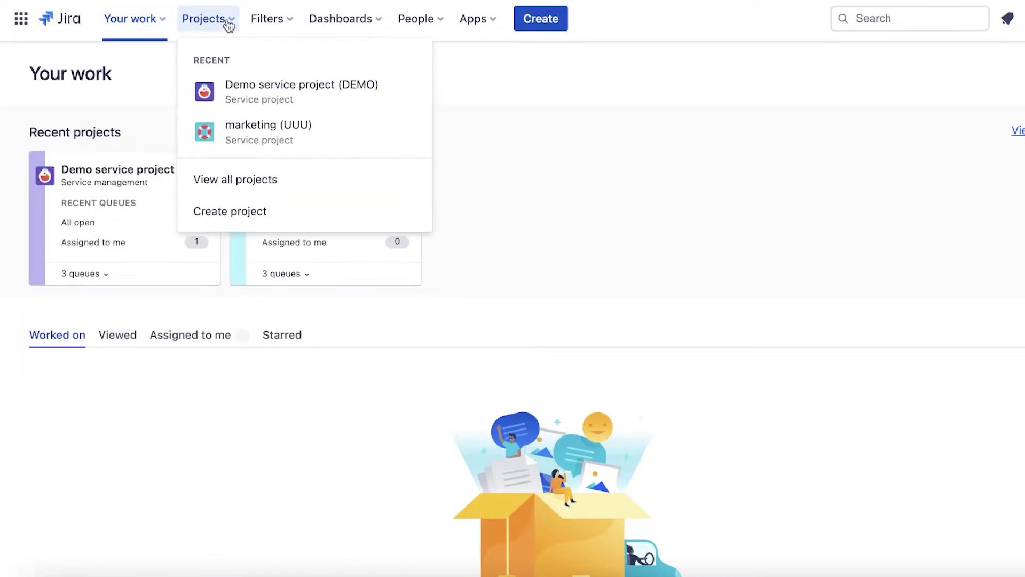
{"action": "left_click", "coordinate": [262, 27]}
{"action": "left_click", "coordinate": [328, 30]}
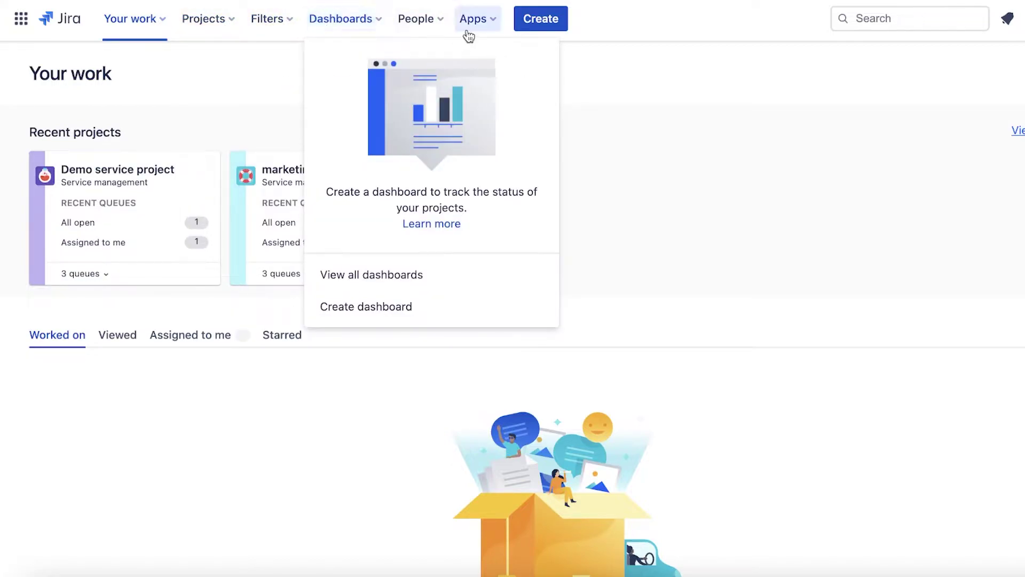
{"action": "left_click", "coordinate": [428, 25]}
{"action": "left_click", "coordinate": [473, 28]}
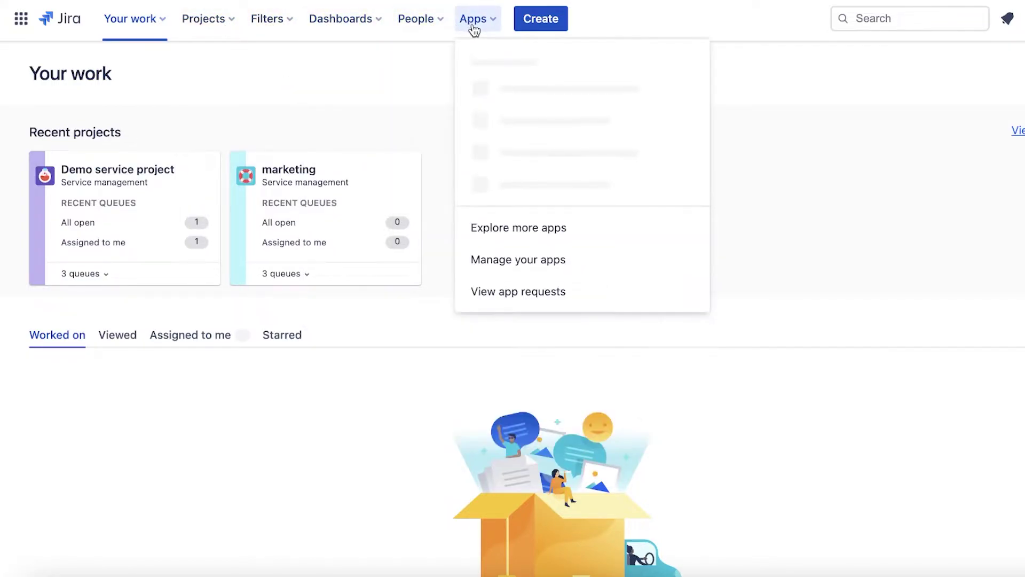
{"action": "left_click", "coordinate": [873, 190]}
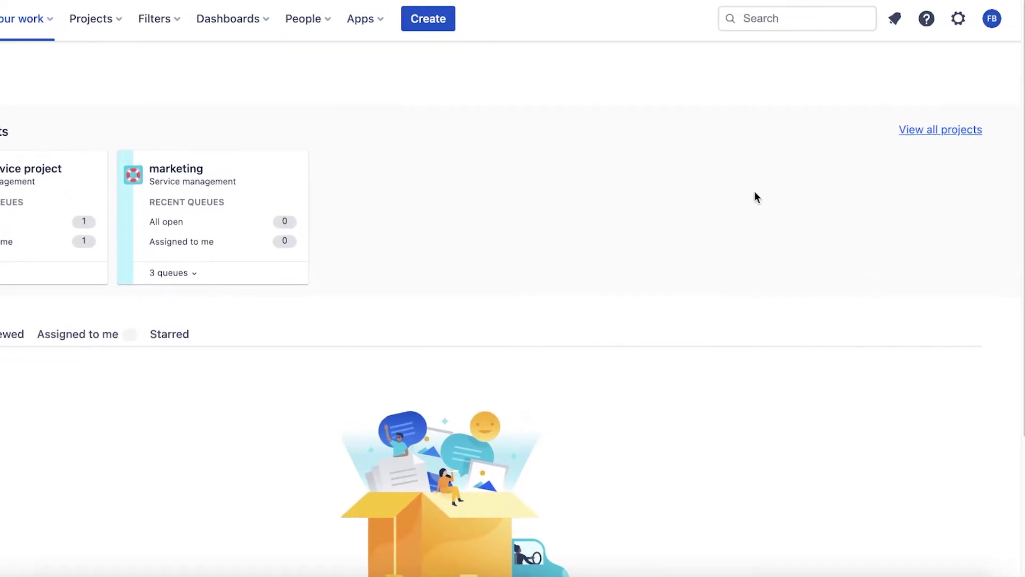
Look at the account and Jira settings menus, then reopen the product switcher
{"action": "left_click", "coordinate": [994, 21]}
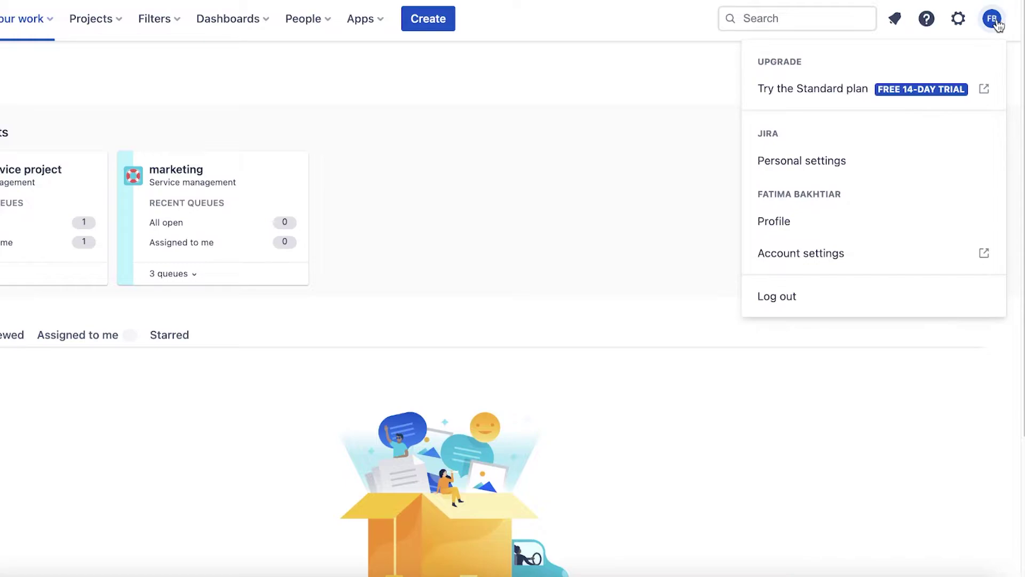
{"action": "left_click", "coordinate": [957, 21]}
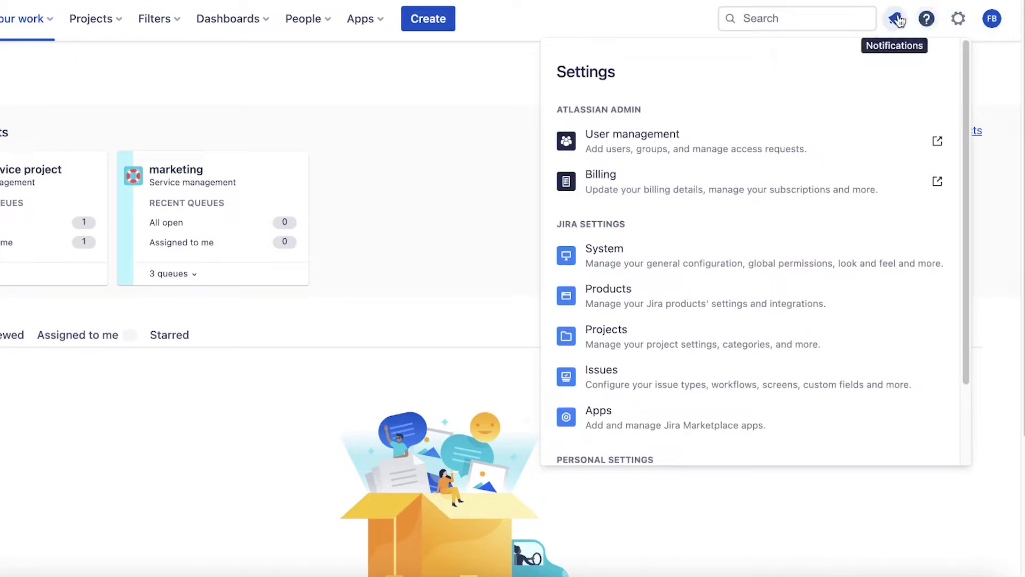
{"action": "left_click", "coordinate": [479, 106]}
{"action": "left_click", "coordinate": [21, 18]}
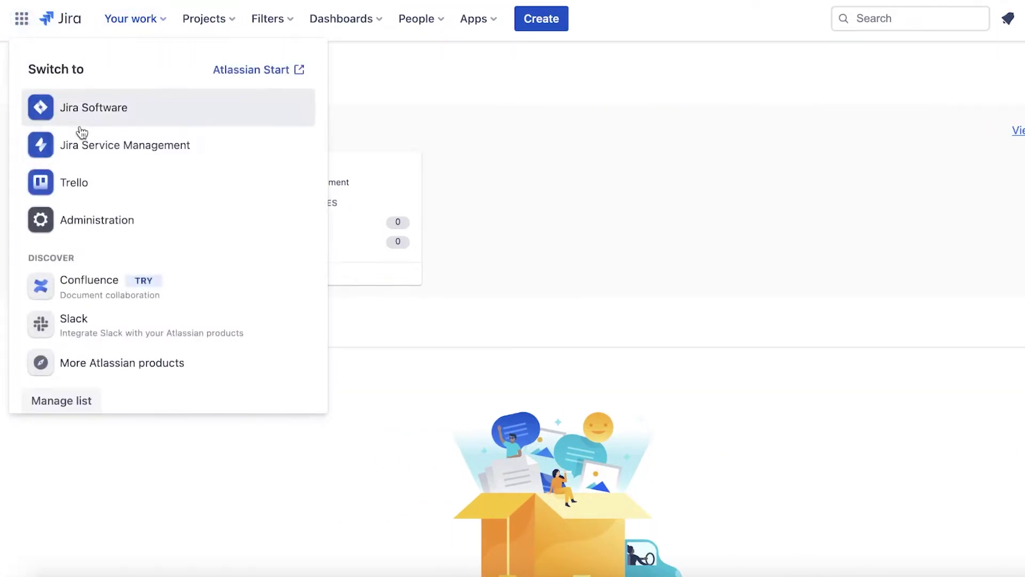
Switch to Jira Service Management, open the Demo service project, and go to its Knowledge base
{"action": "left_click", "coordinate": [94, 159]}
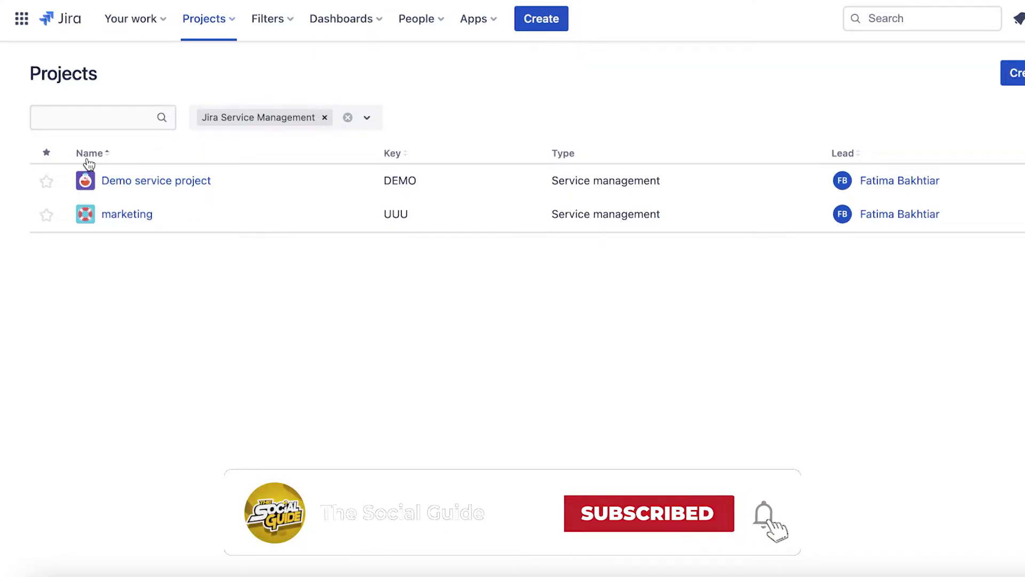
{"action": "left_click", "coordinate": [175, 183]}
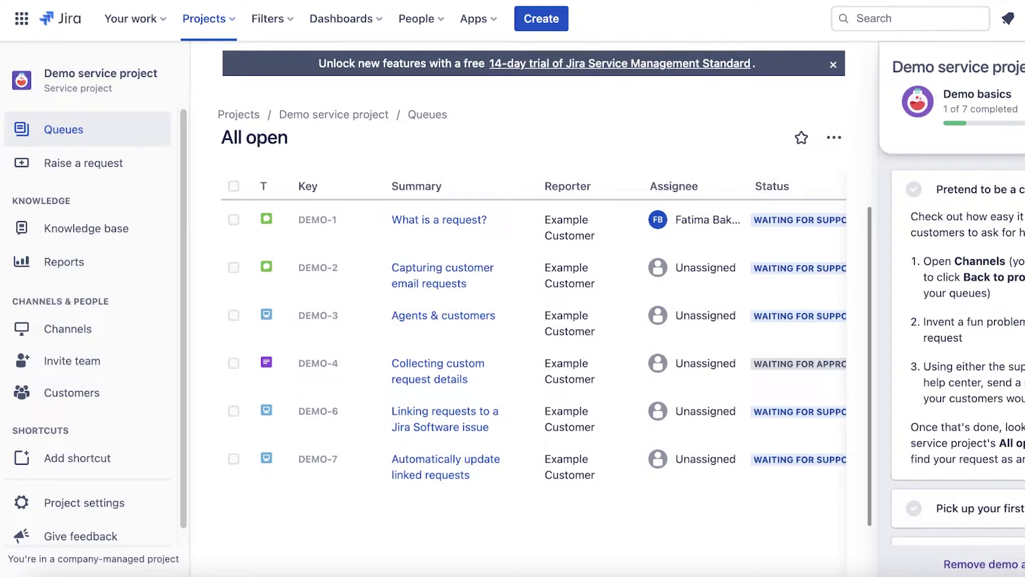
{"action": "scroll", "coordinate": [124, 383], "scroll_direction": "down", "scroll_amount": 1}
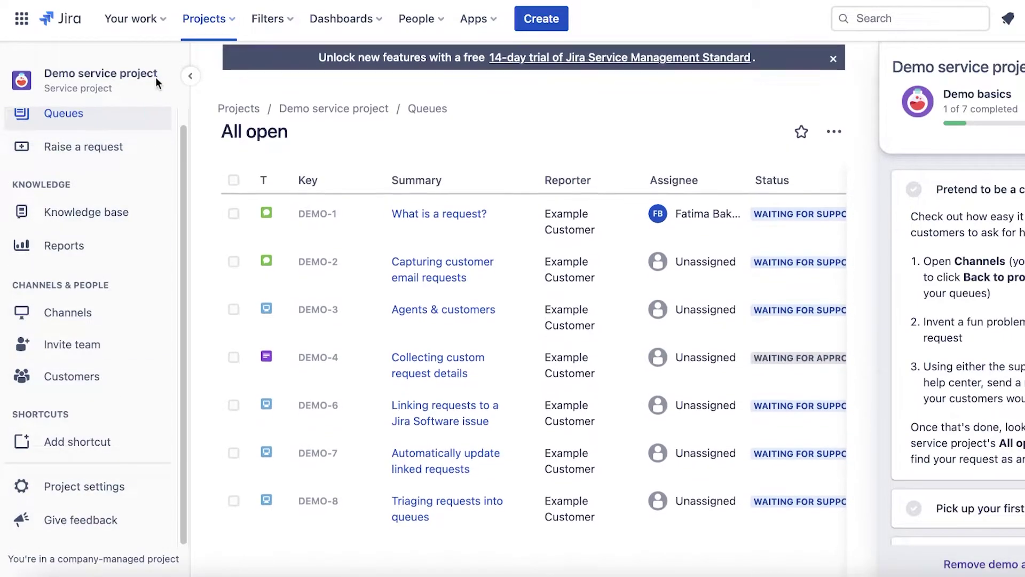
{"action": "left_click", "coordinate": [191, 75]}
{"action": "left_click", "coordinate": [16, 78]}
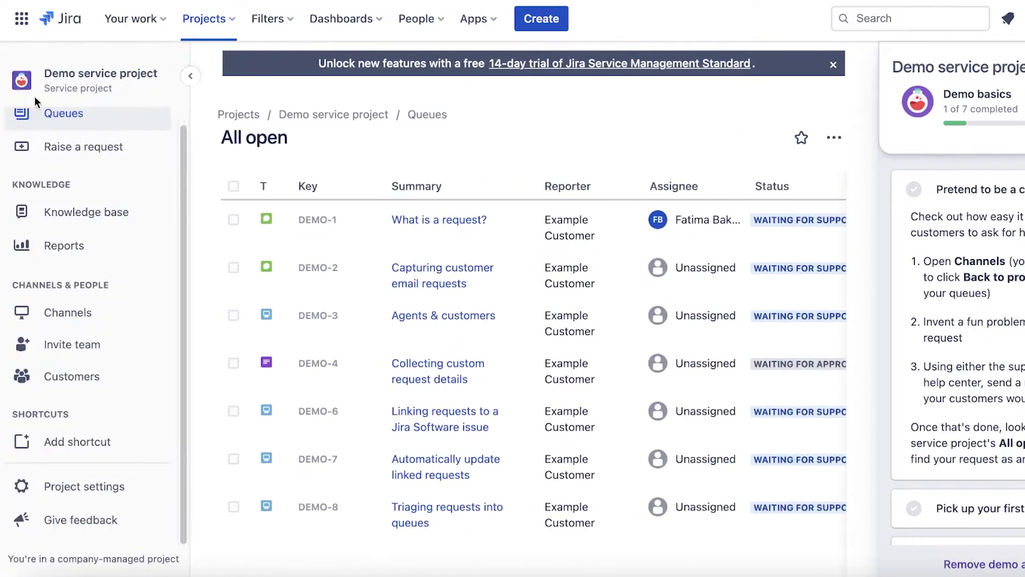
{"action": "scroll", "coordinate": [34, 96], "scroll_direction": "up", "scroll_amount": 1}
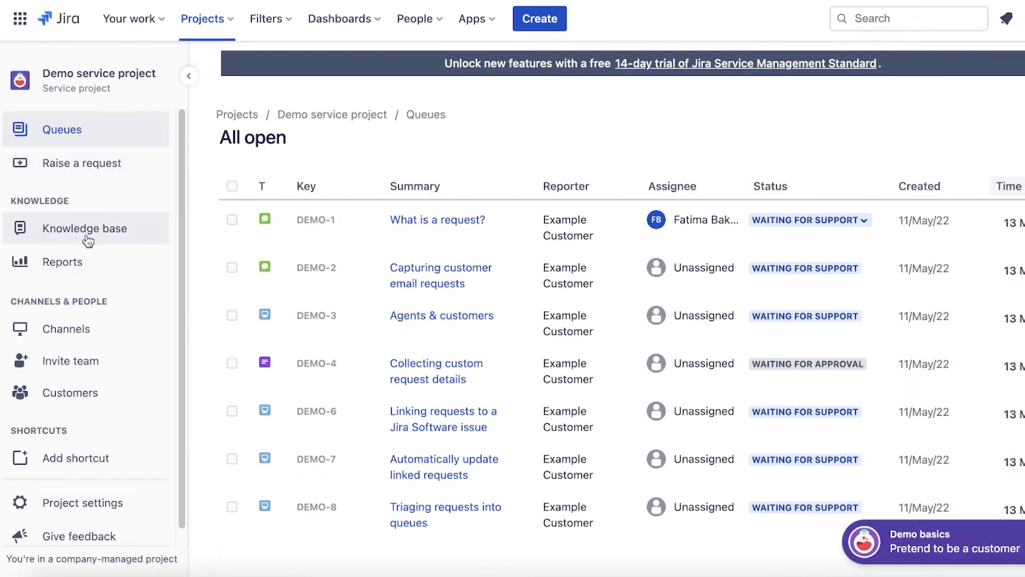
{"action": "left_click", "coordinate": [79, 230]}
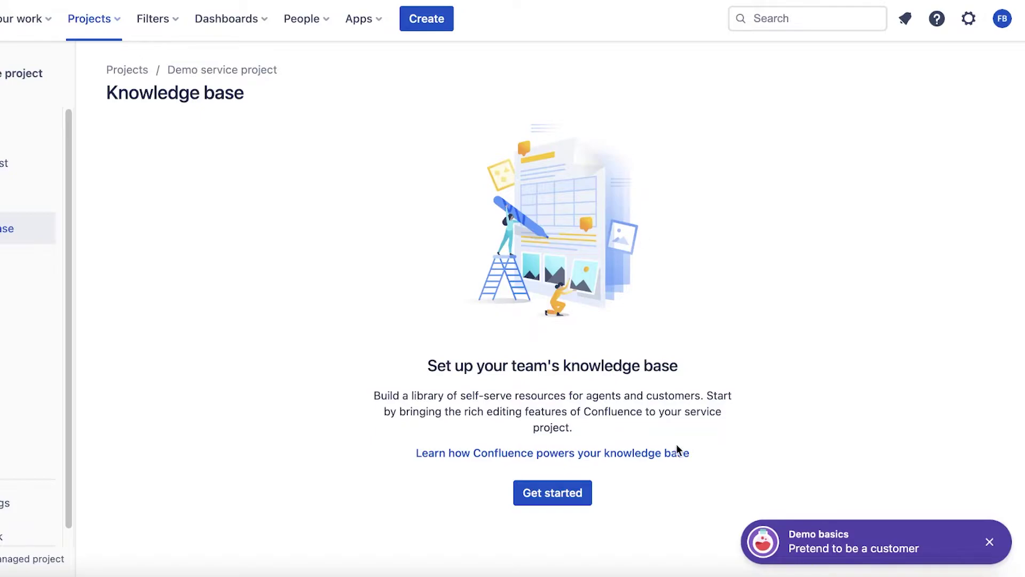
Dismiss the Demo basics guide and demo-activities prompt, then open the project's Reports
{"action": "left_click", "coordinate": [989, 541]}
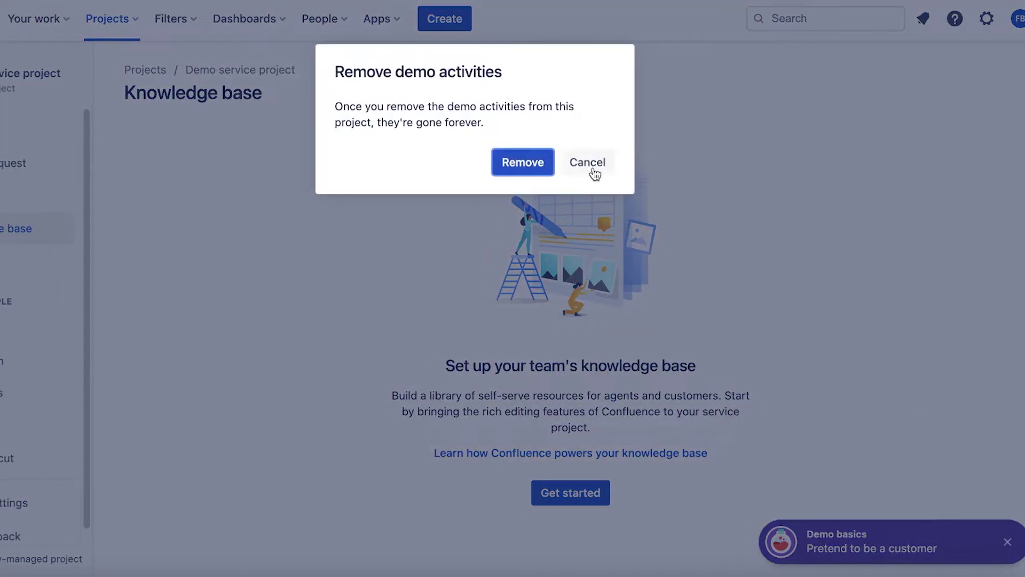
{"action": "left_click", "coordinate": [594, 174]}
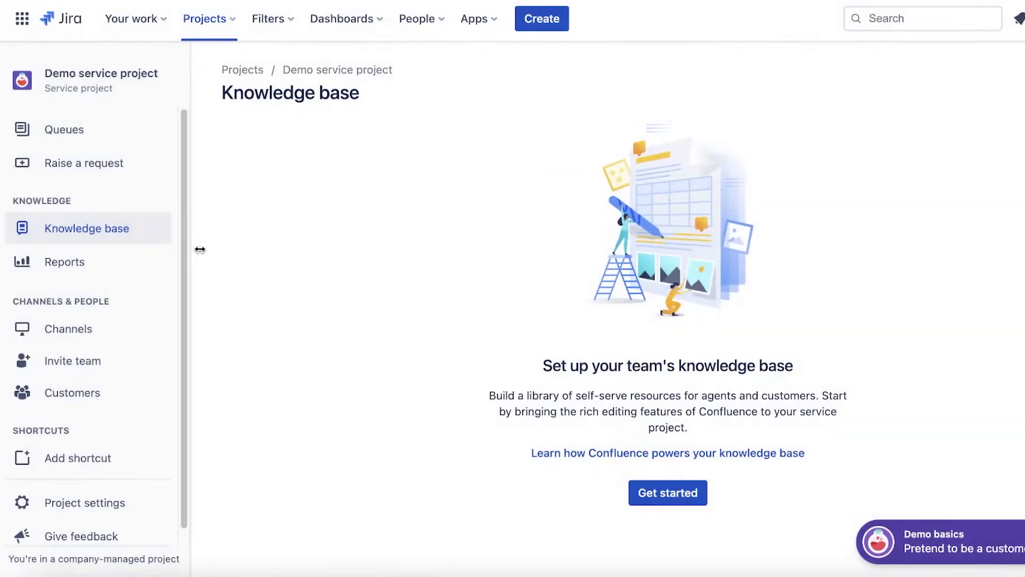
{"action": "left_click", "coordinate": [42, 264]}
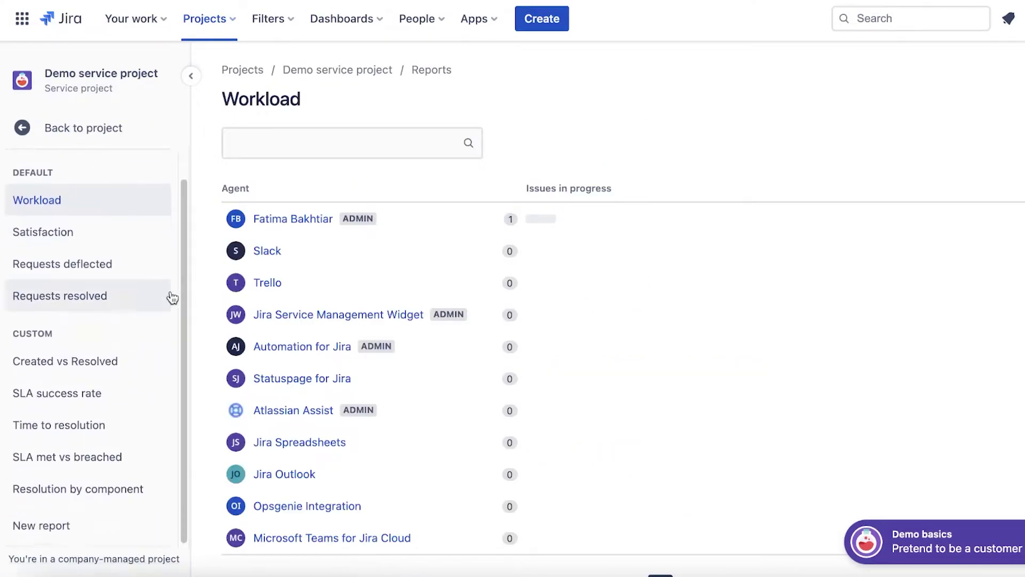
{"action": "scroll", "coordinate": [396, 331], "scroll_direction": "down", "scroll_amount": 1}
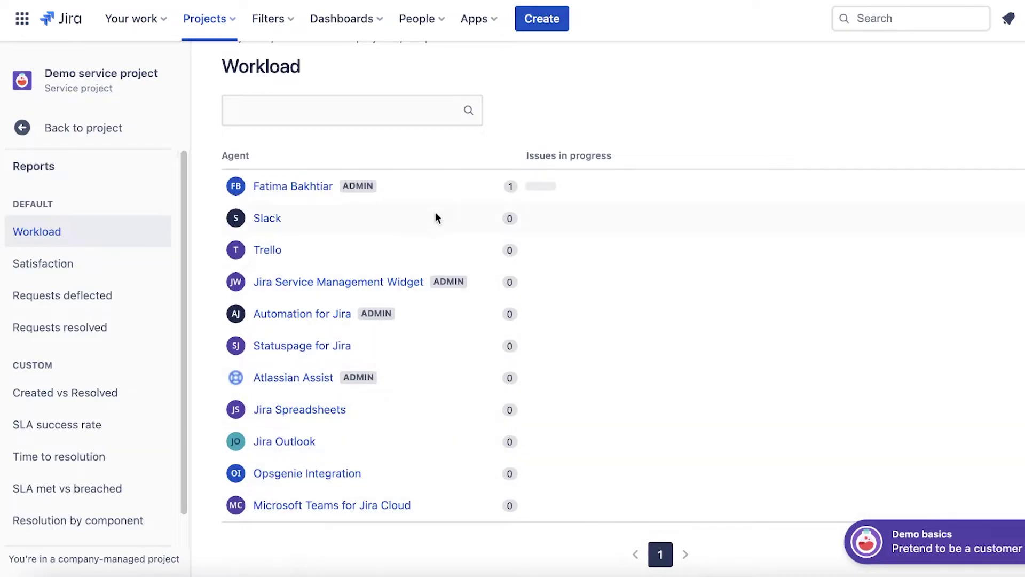
{"action": "scroll", "coordinate": [69, 320], "scroll_direction": "up", "scroll_amount": 2}
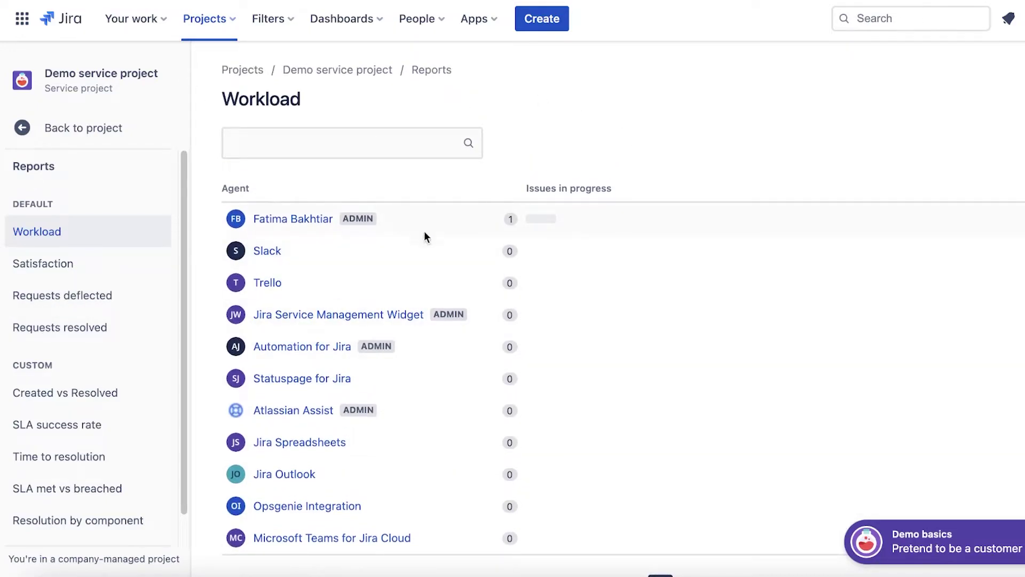
{"action": "mouse_move", "coordinate": [654, 222]}
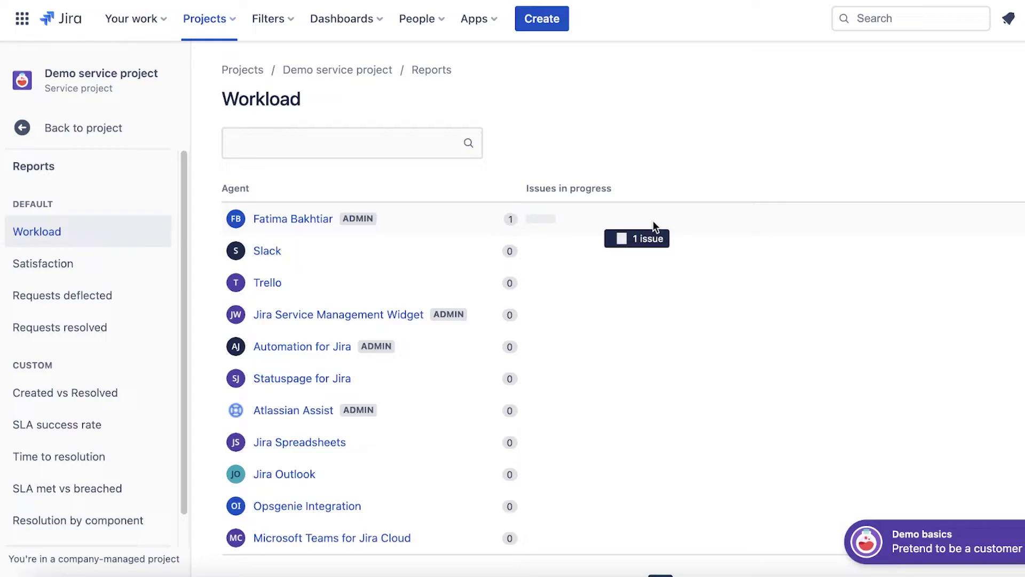
{"action": "scroll", "coordinate": [486, 238], "scroll_direction": "down", "scroll_amount": 1}
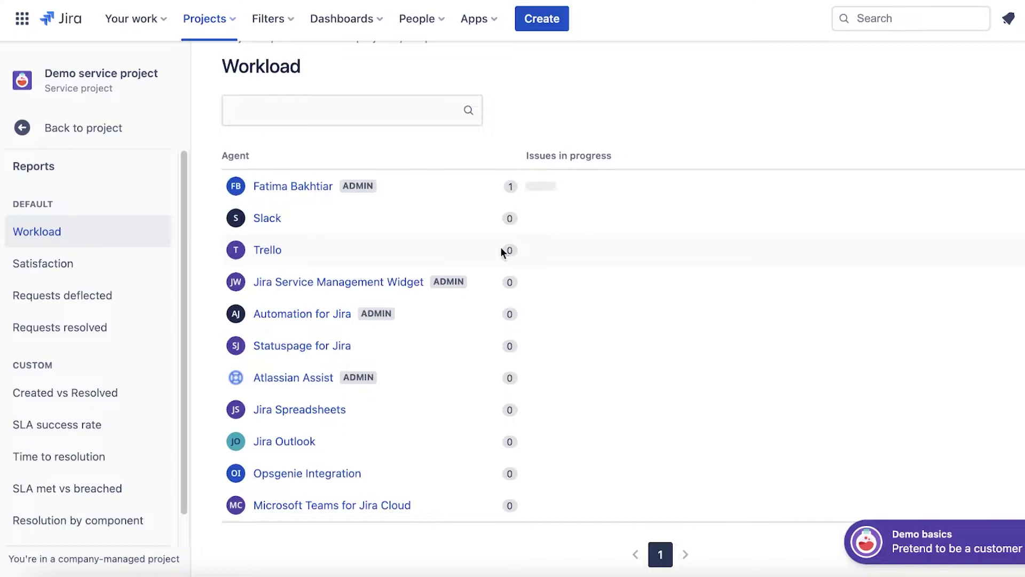
Browse the Satisfaction, Requests deflected and Requests resolved reports, ending on Workload
{"action": "left_click", "coordinate": [35, 272]}
{"action": "left_click", "coordinate": [60, 302]}
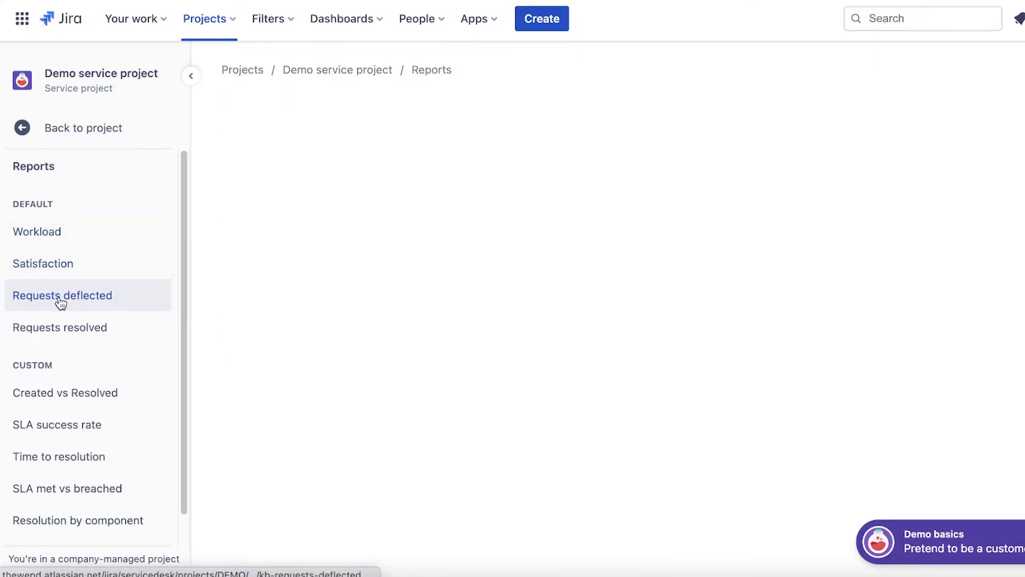
{"action": "left_click", "coordinate": [62, 330]}
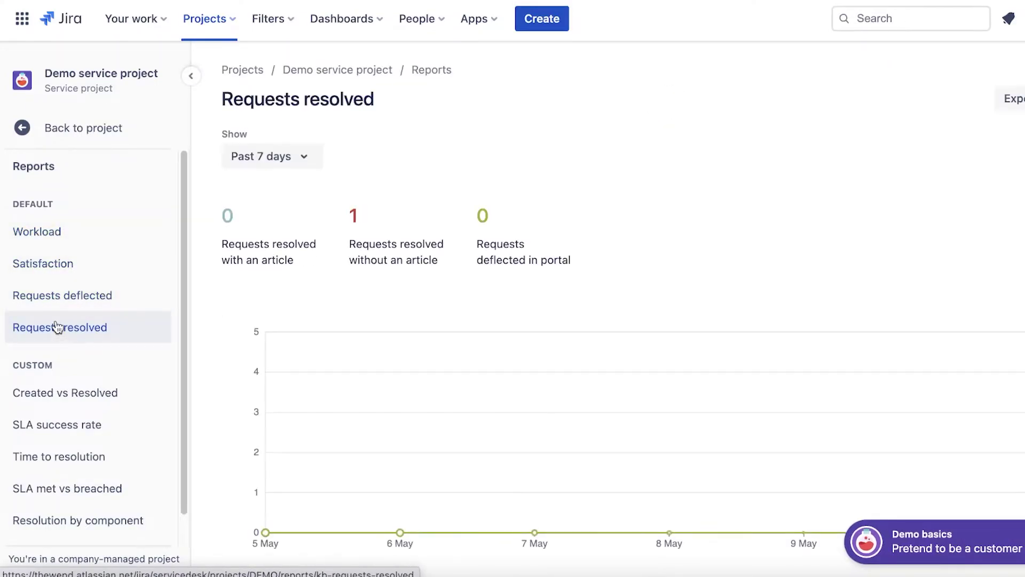
{"action": "left_click", "coordinate": [63, 313]}
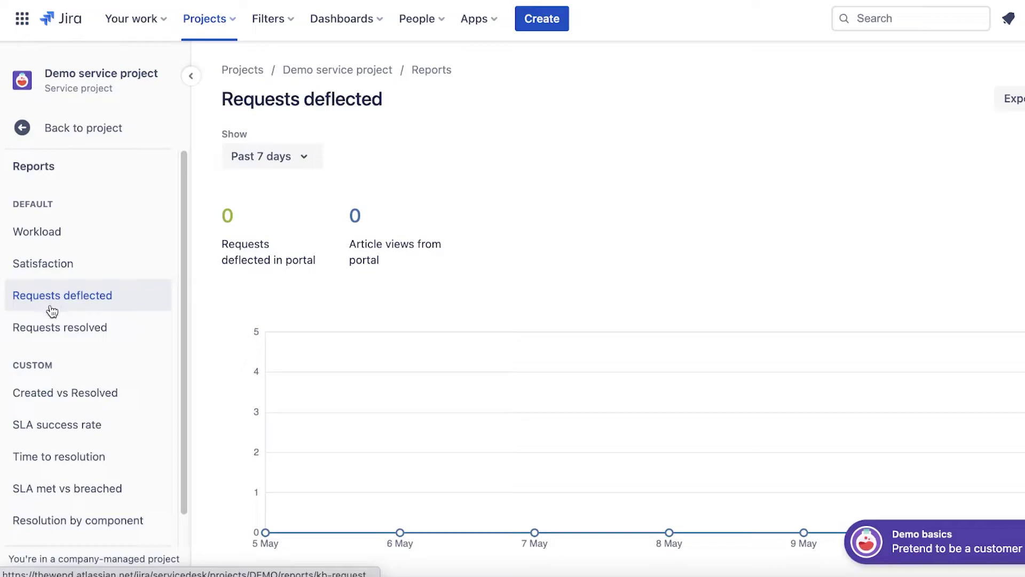
{"action": "left_click", "coordinate": [63, 325]}
{"action": "left_click", "coordinate": [21, 262]}
{"action": "left_click", "coordinate": [51, 244]}
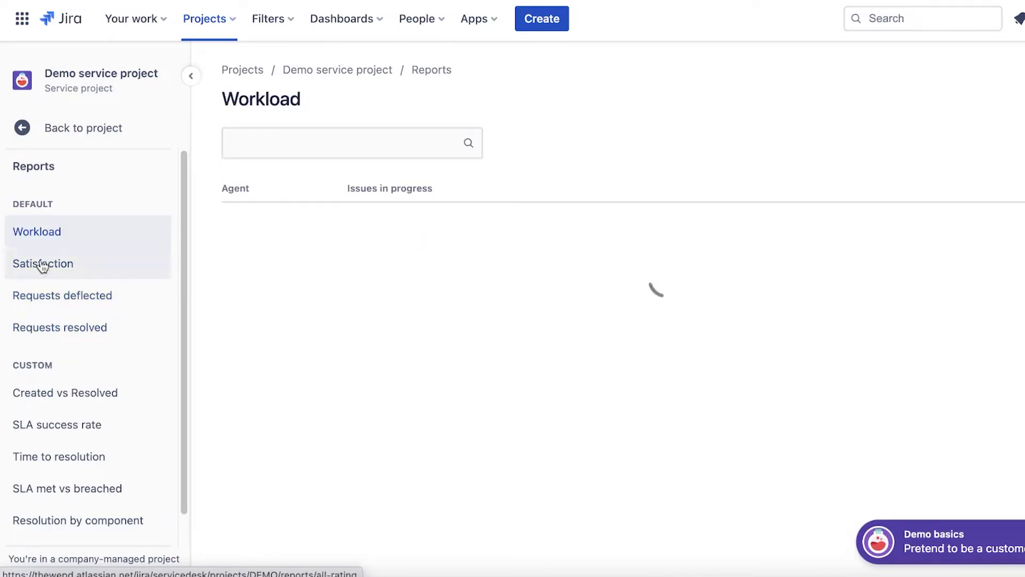
Go back to the project, revisit Reports, and return to the project navigation
{"action": "left_click", "coordinate": [31, 131]}
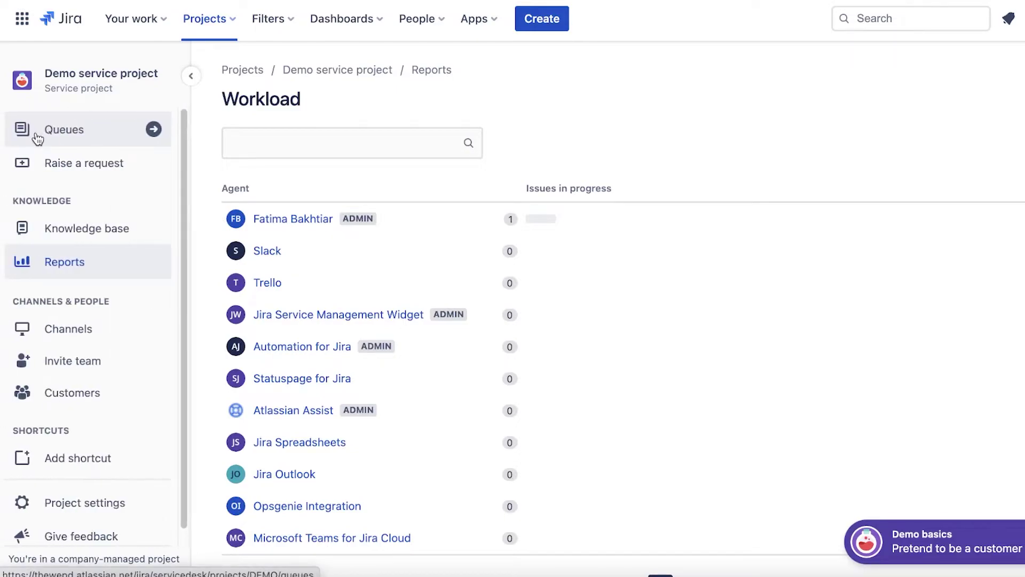
{"action": "left_click", "coordinate": [78, 267]}
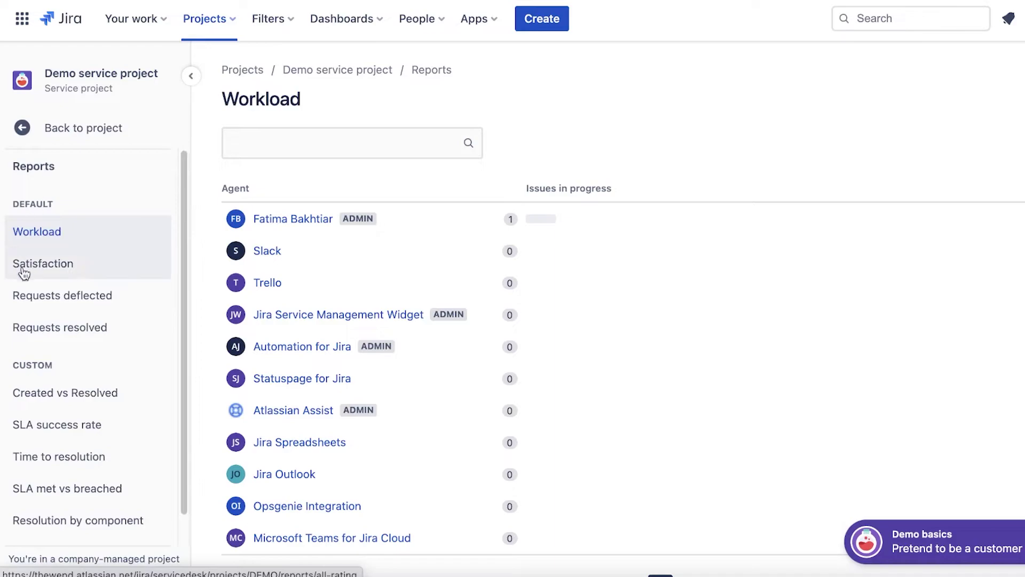
{"action": "scroll", "coordinate": [26, 293], "scroll_direction": "down", "scroll_amount": 1}
{"action": "scroll", "coordinate": [24, 295], "scroll_direction": "up", "scroll_amount": 1}
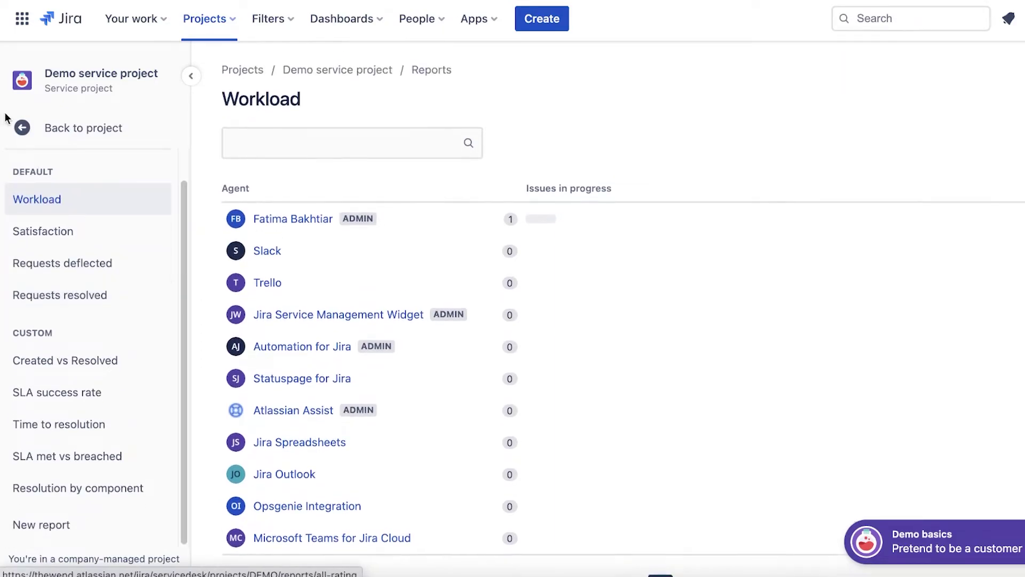
{"action": "left_click", "coordinate": [52, 141]}
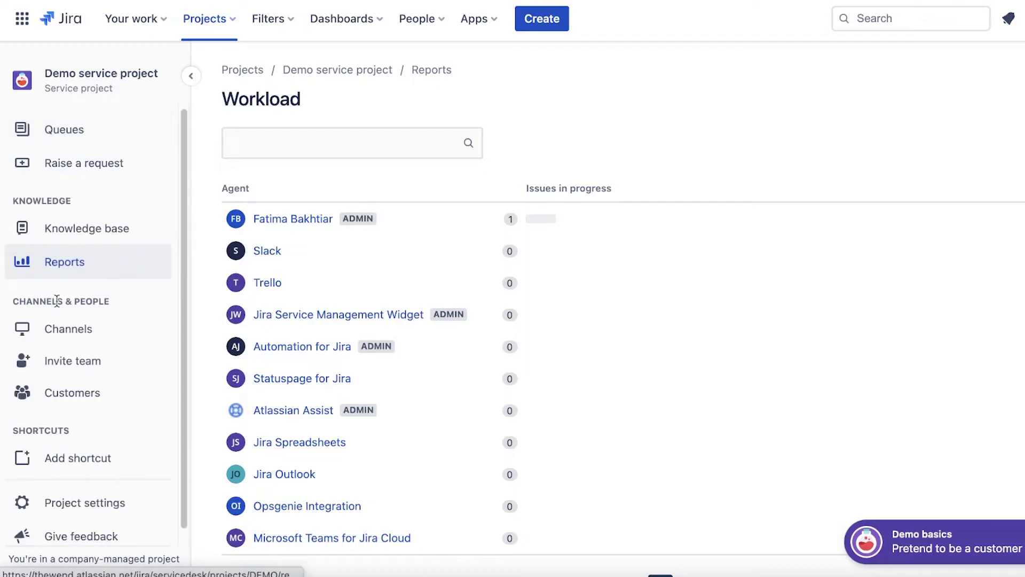
{"action": "scroll", "coordinate": [8, 261], "scroll_direction": "down", "scroll_amount": 1}
{"action": "scroll", "coordinate": [16, 267], "scroll_direction": "down", "scroll_amount": 1}
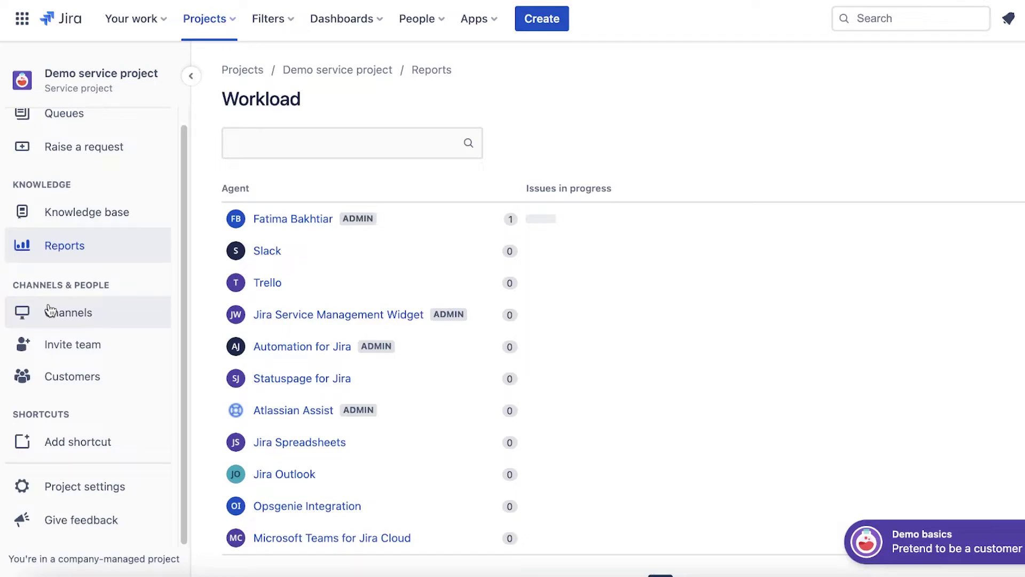
View Channels and Invite team, then open the Customers page showing the example customer
{"action": "left_click", "coordinate": [49, 311]}
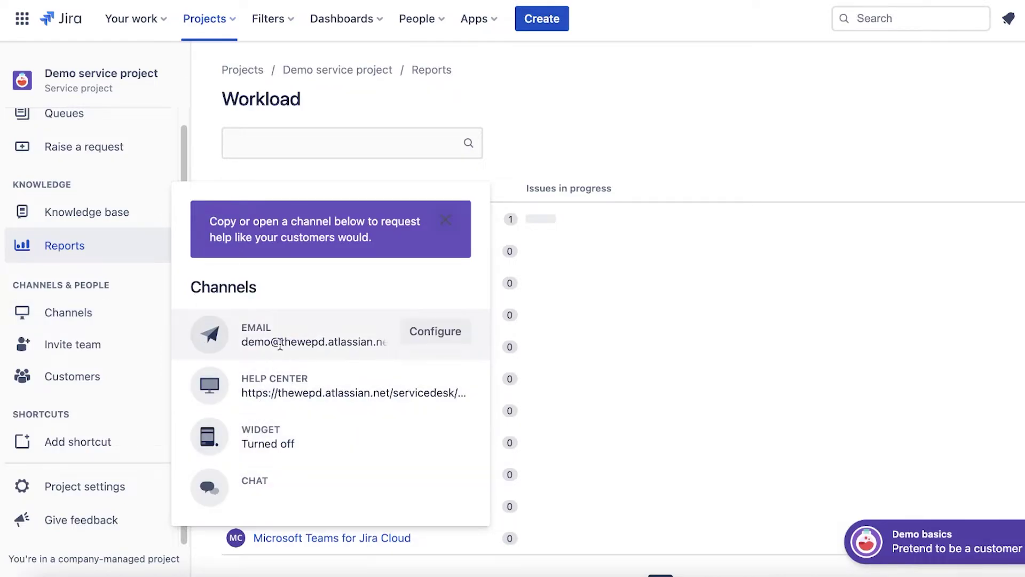
{"action": "left_click", "coordinate": [83, 343]}
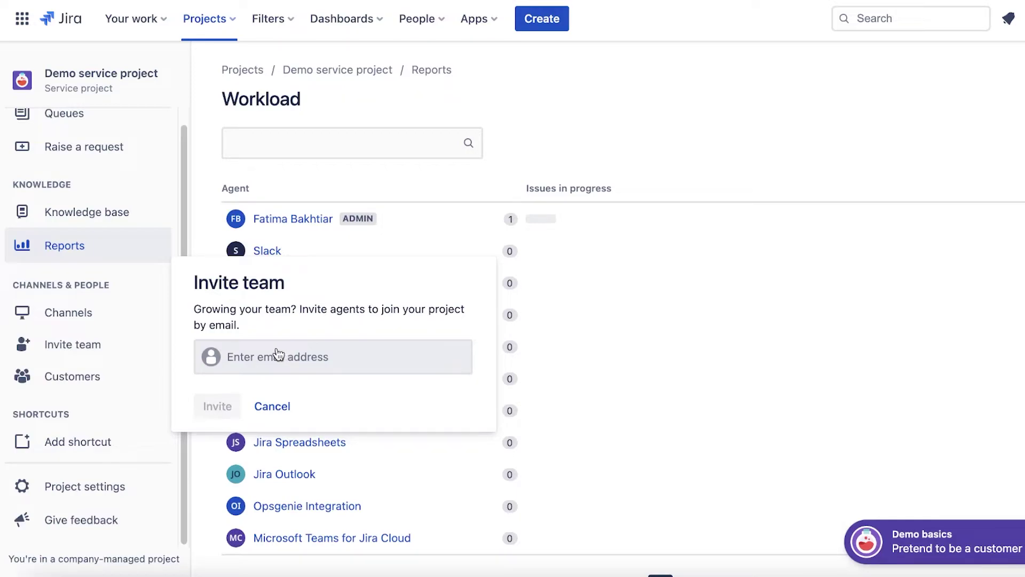
{"action": "left_click", "coordinate": [68, 381]}
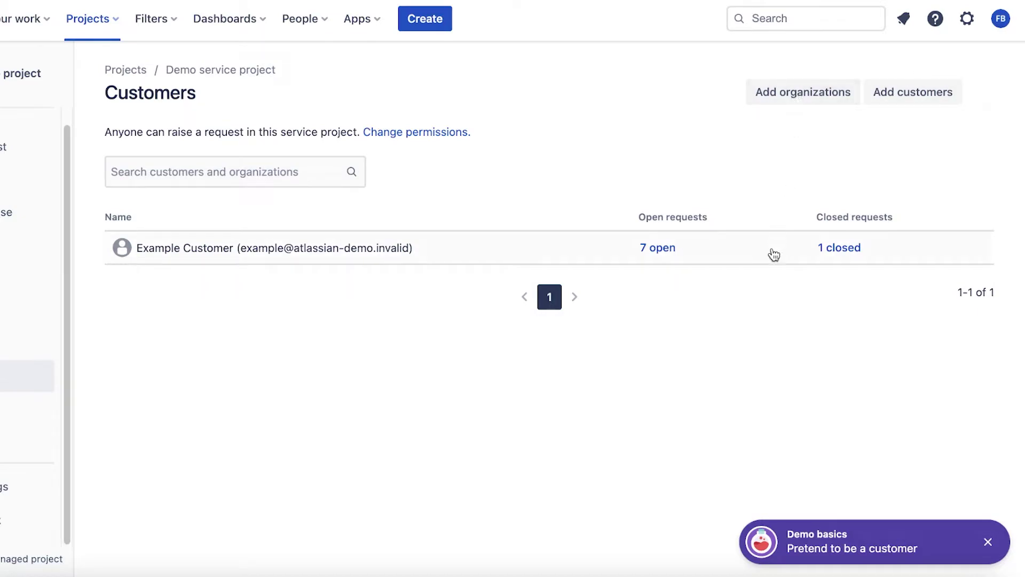
Open and dismiss the Add customers panel, then open and cancel the Add shortcut dialog unchanged
{"action": "left_click", "coordinate": [897, 96]}
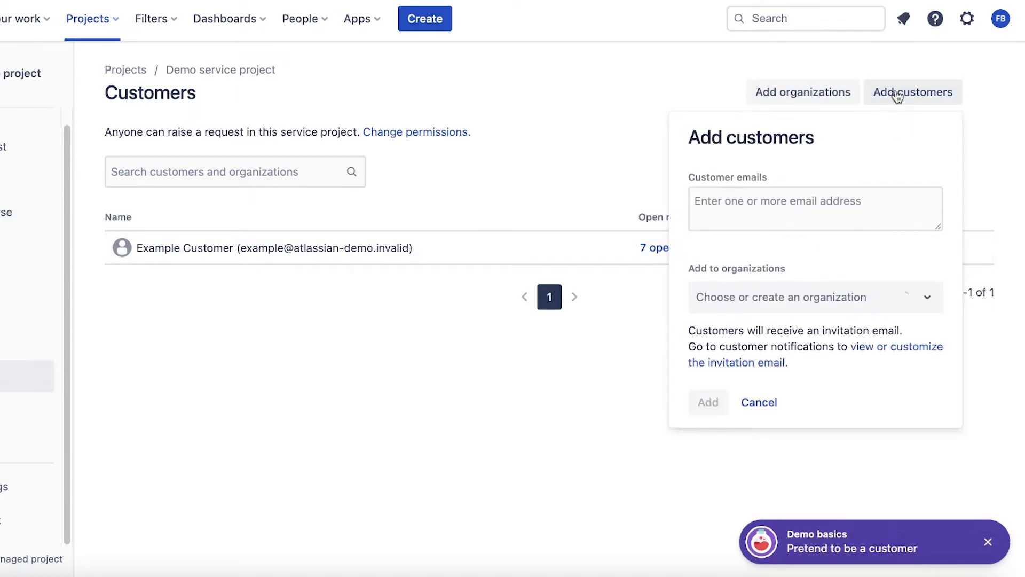
{"action": "left_click", "coordinate": [796, 212]}
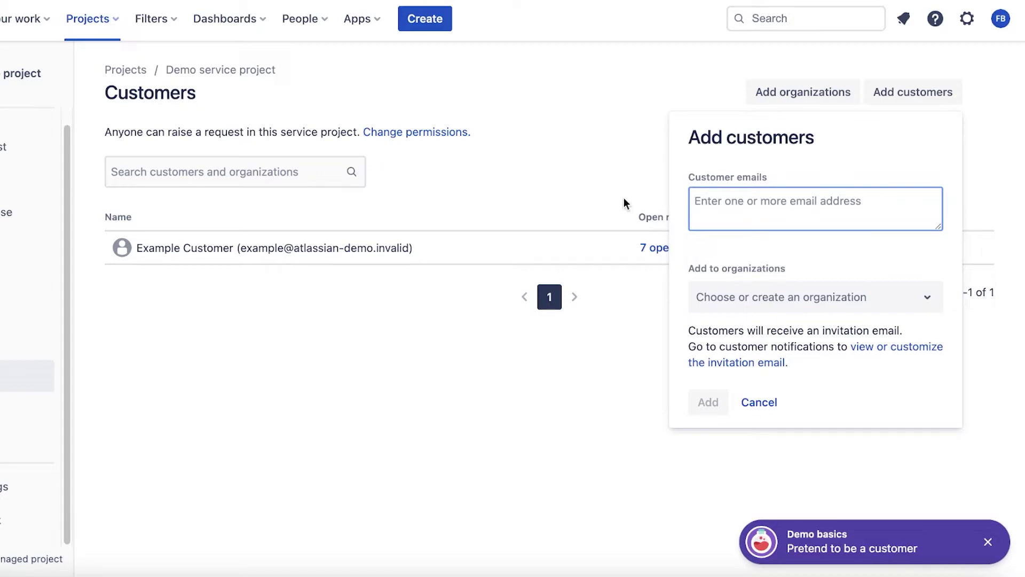
{"action": "left_click", "coordinate": [584, 184]}
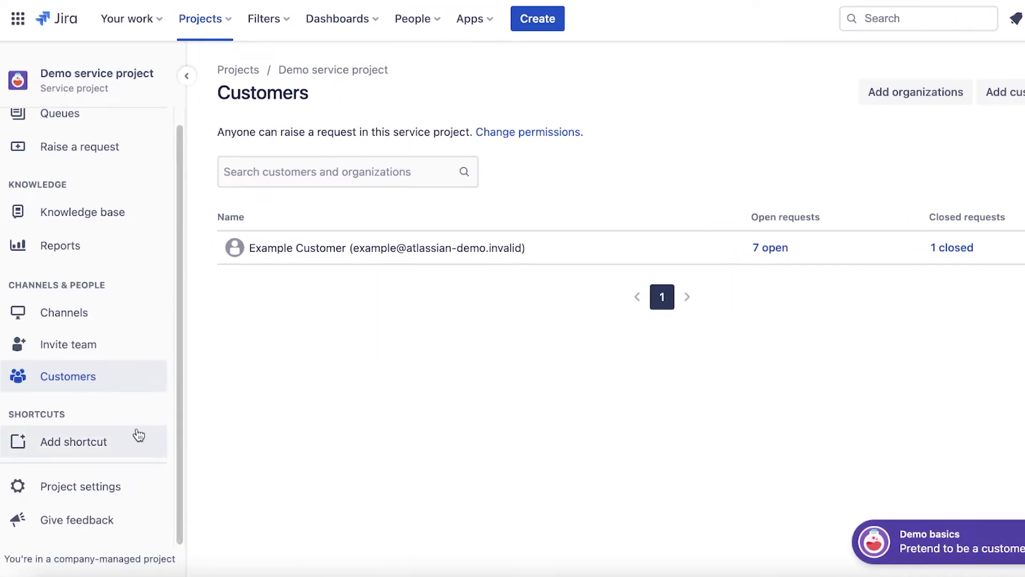
{"action": "left_click", "coordinate": [103, 444]}
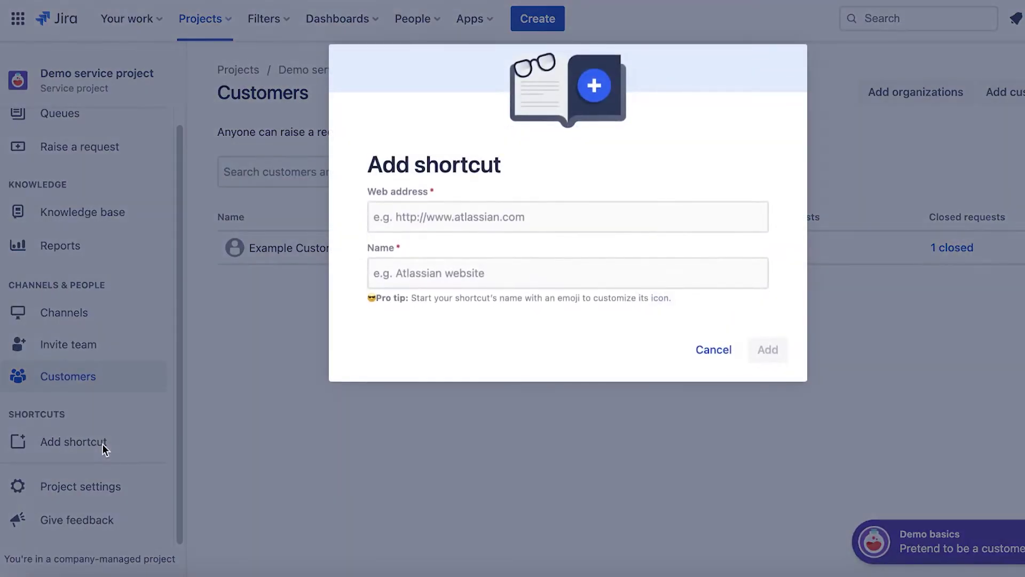
{"action": "left_click", "coordinate": [704, 350]}
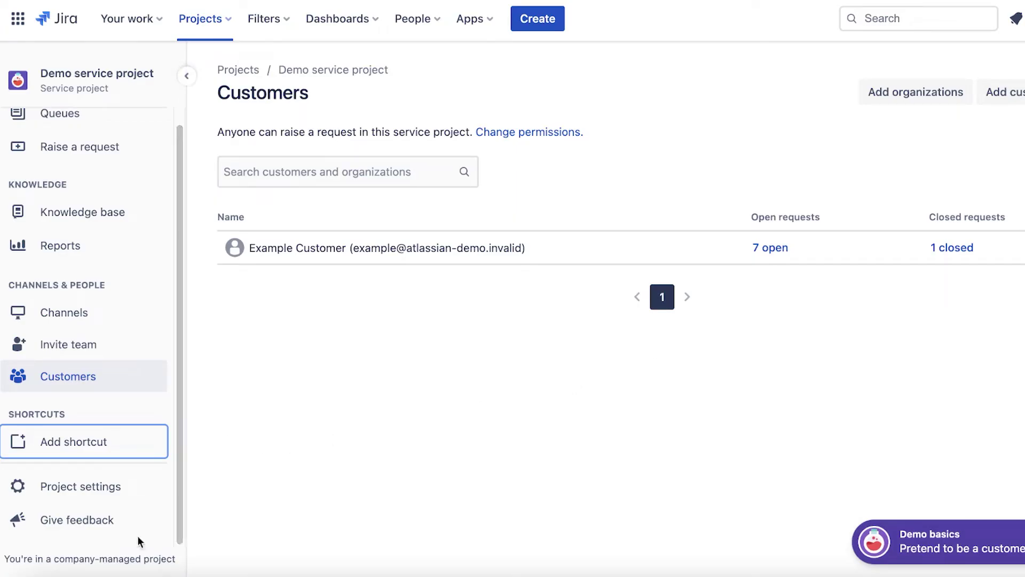
Review the Demo project's Details settings, checking project lead and keeping Default Assignee as Unassigned
{"action": "left_click", "coordinate": [107, 490]}
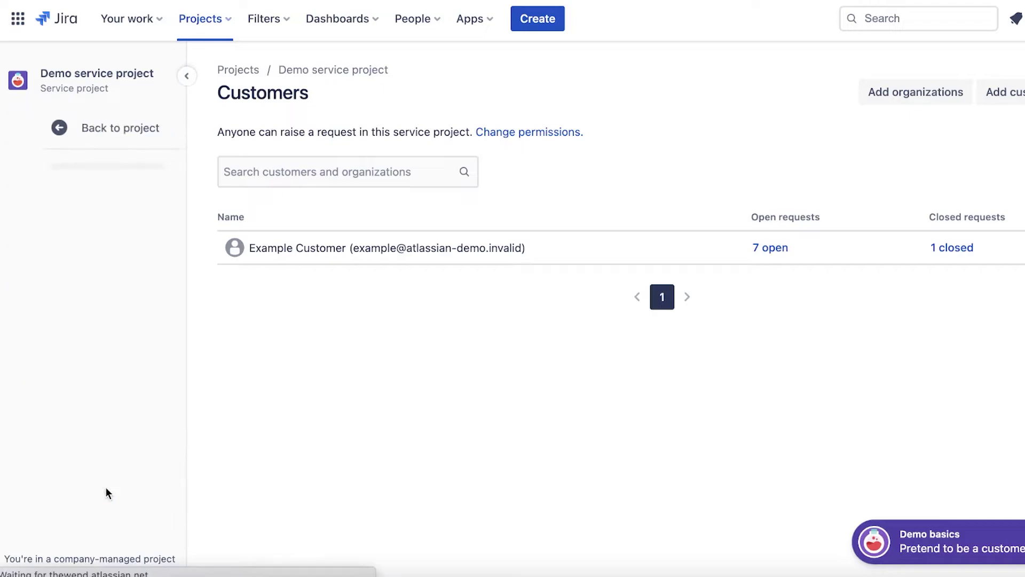
{"action": "scroll", "coordinate": [588, 175], "scroll_direction": "down", "scroll_amount": 5}
{"action": "scroll", "coordinate": [542, 228], "scroll_direction": "up", "scroll_amount": 4}
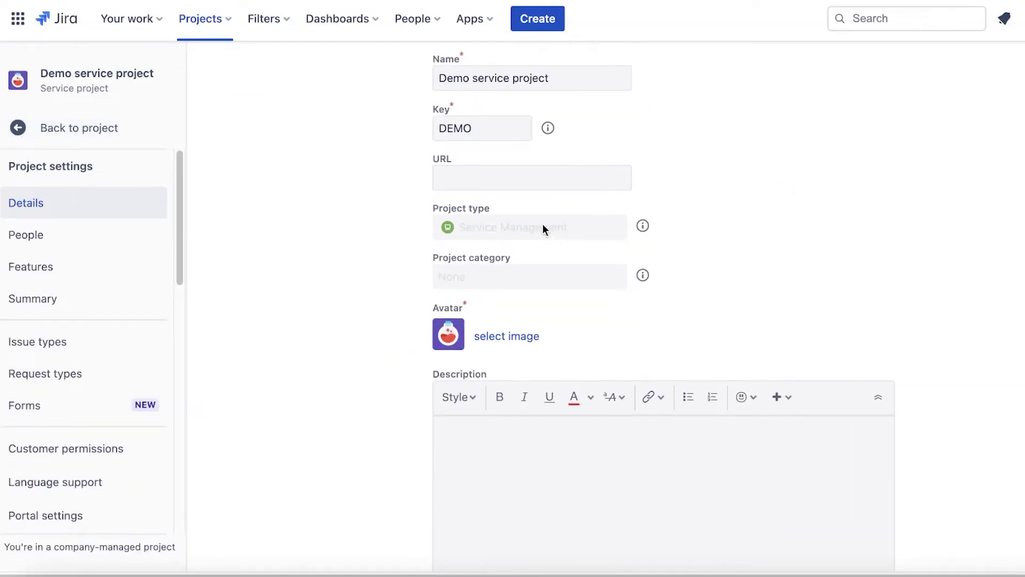
{"action": "scroll", "coordinate": [542, 229], "scroll_direction": "down", "scroll_amount": 3}
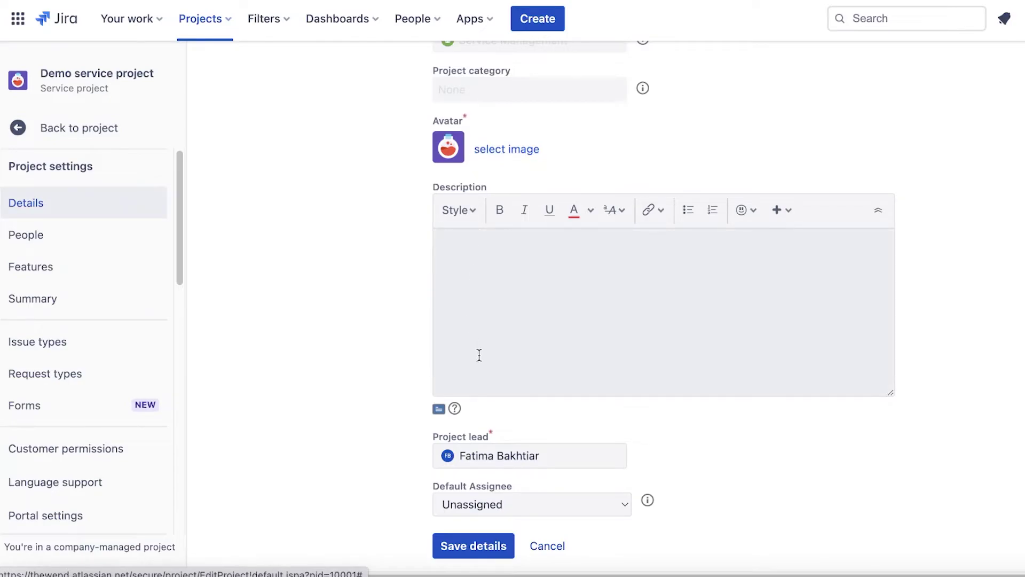
{"action": "left_click", "coordinate": [529, 455]}
{"action": "left_click", "coordinate": [532, 513]}
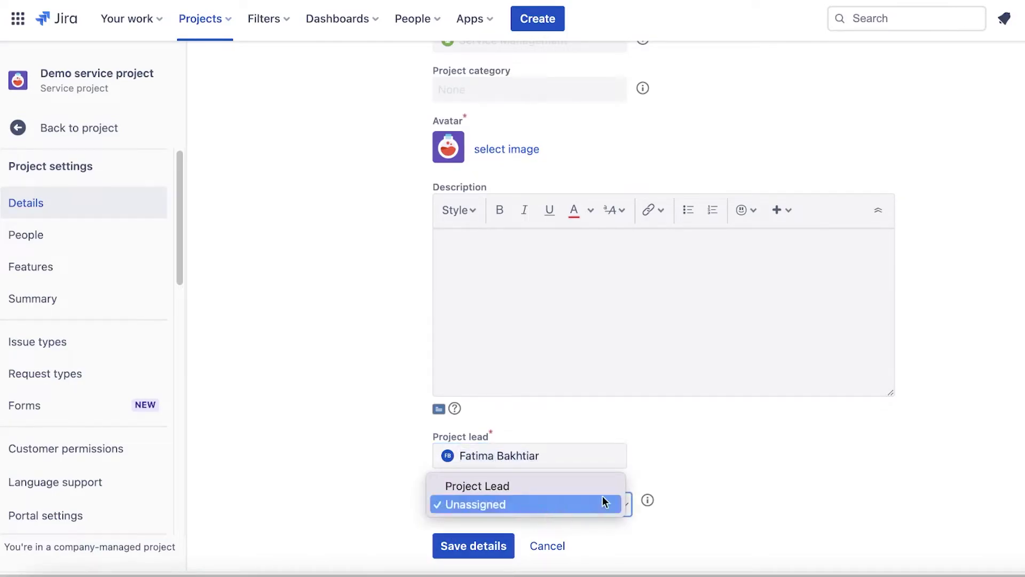
{"action": "left_click", "coordinate": [602, 502]}
{"action": "scroll", "coordinate": [527, 539], "scroll_direction": "up", "scroll_amount": 4}
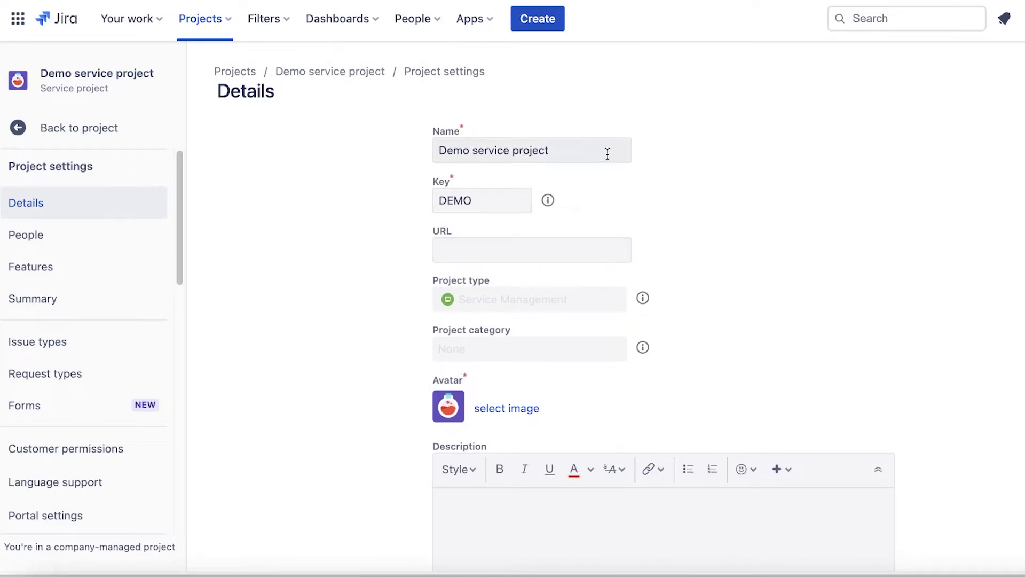
{"action": "scroll", "coordinate": [69, 382], "scroll_direction": "down", "scroll_amount": 6}
{"action": "scroll", "coordinate": [652, 214], "scroll_direction": "down", "scroll_amount": 5}
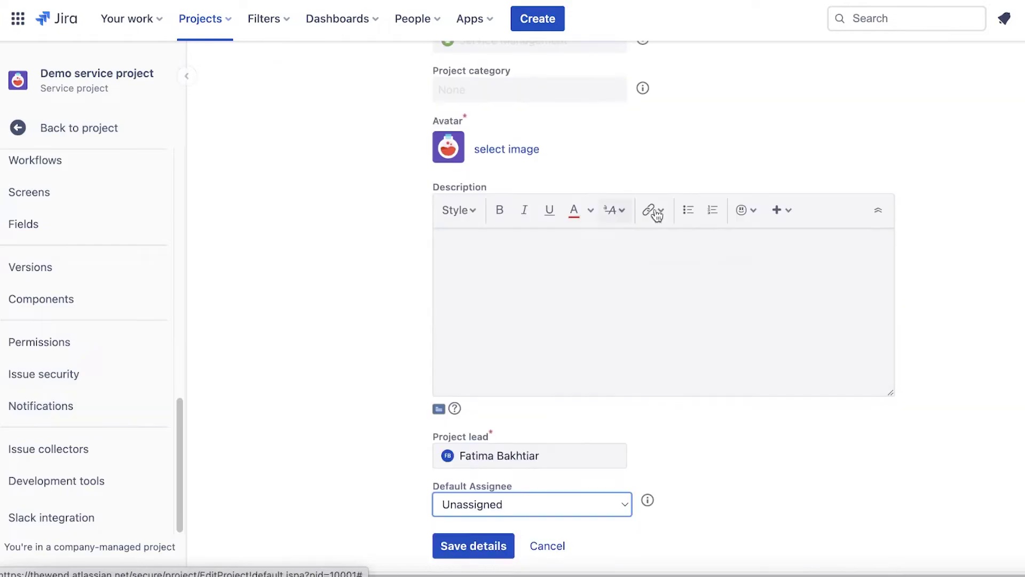
Switch from the Demo queue to the marketing project and dismiss its new features announcement
{"action": "scroll", "coordinate": [433, 200], "scroll_direction": "up", "scroll_amount": 5}
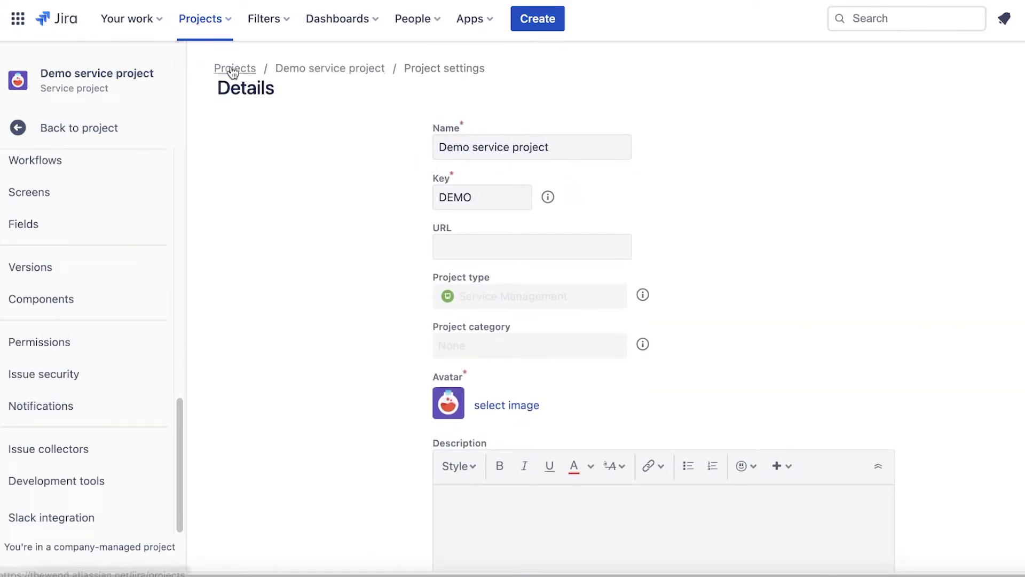
{"action": "left_click", "coordinate": [22, 81]}
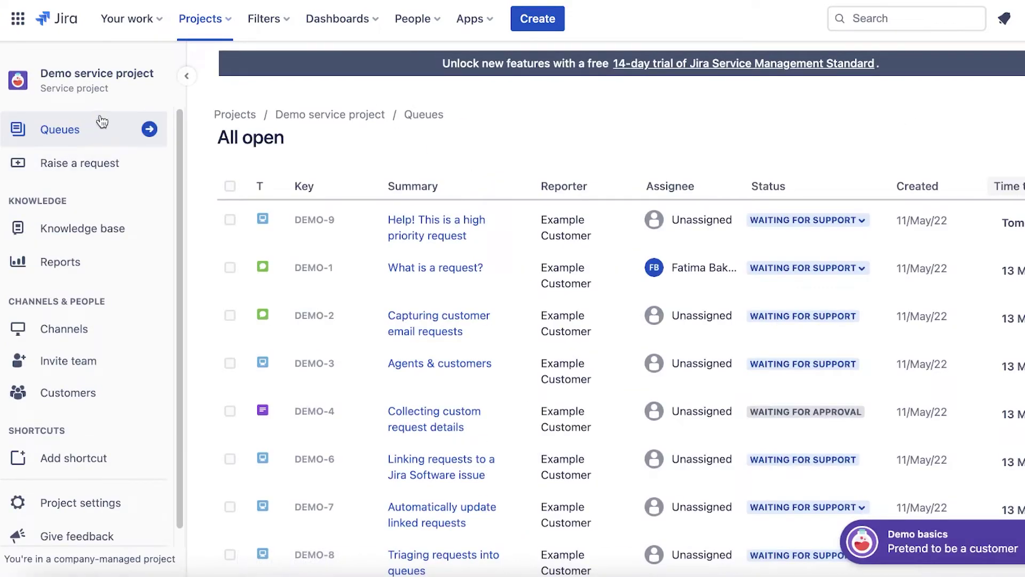
{"action": "left_click", "coordinate": [216, 29]}
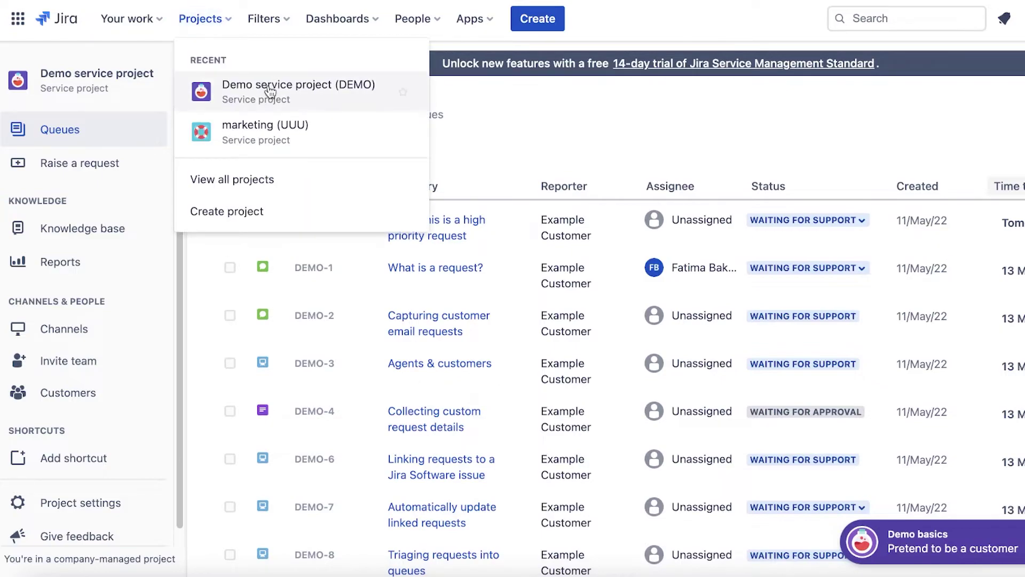
{"action": "left_click", "coordinate": [267, 140]}
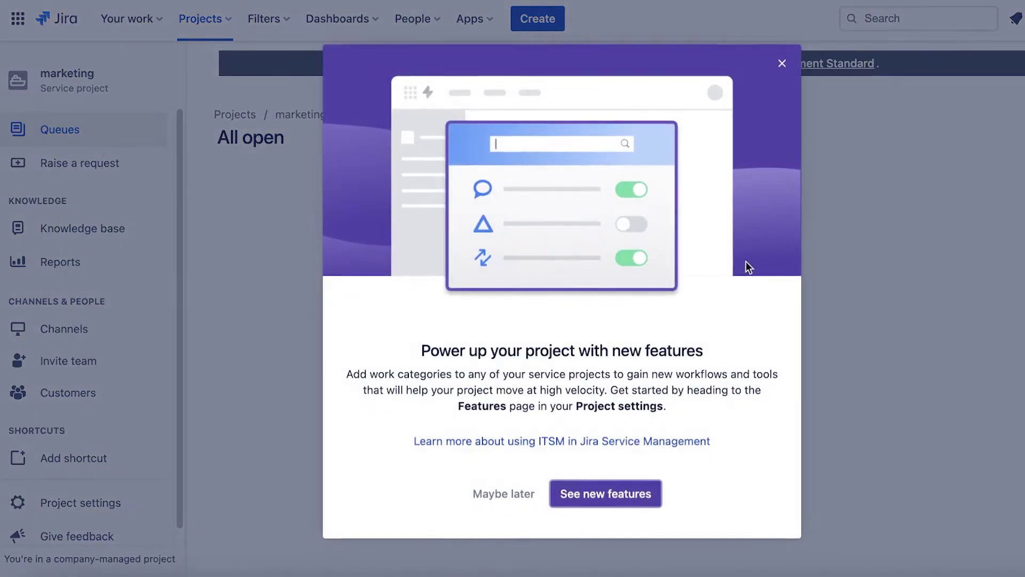
{"action": "left_click", "coordinate": [24, 128]}
{"action": "left_click", "coordinate": [52, 140]}
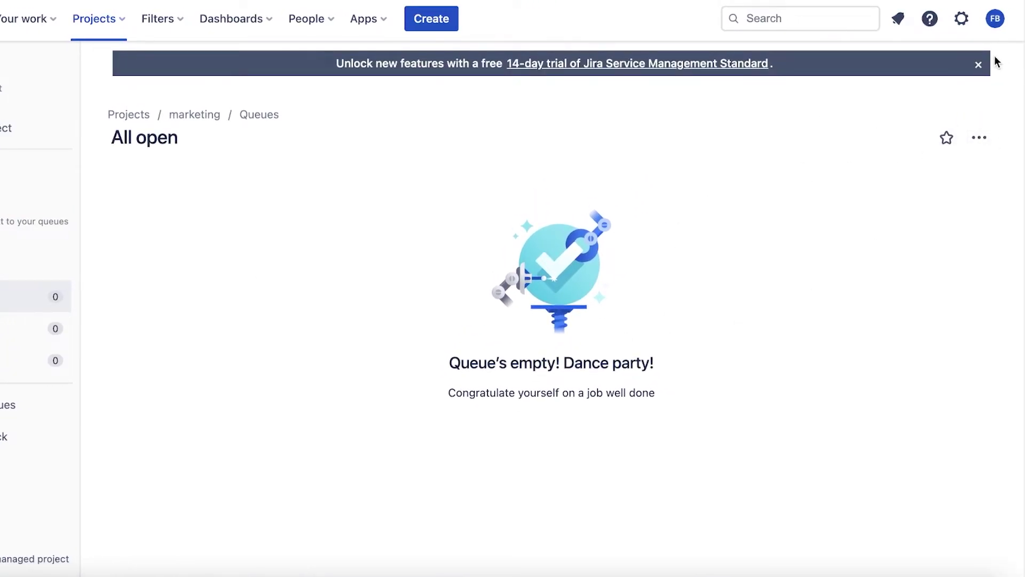
Dismiss the free trial banner, check the All open queue's actions, and start a new Create issue form
{"action": "left_click", "coordinate": [979, 64]}
{"action": "left_click", "coordinate": [992, 95]}
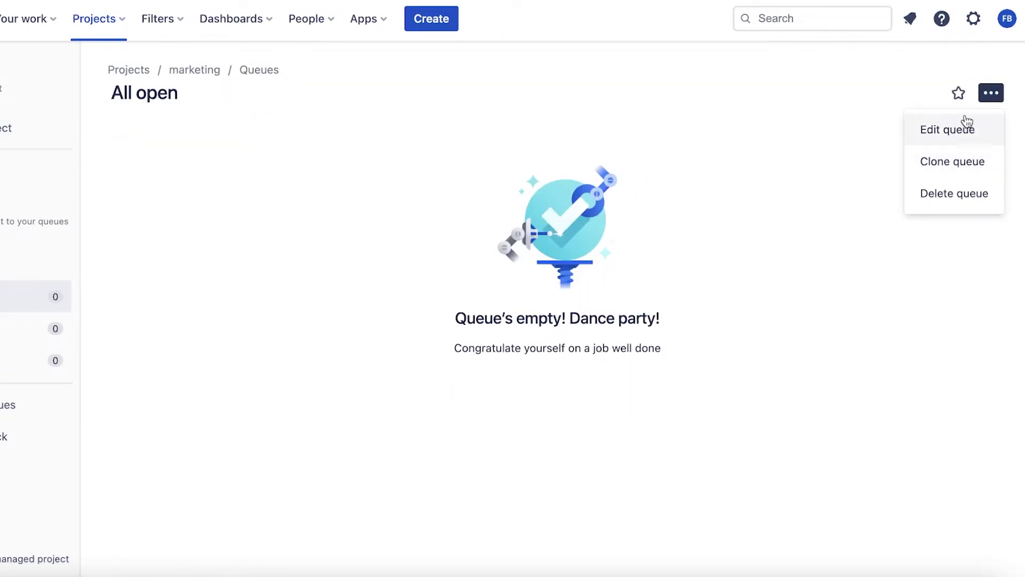
{"action": "left_click", "coordinate": [879, 197]}
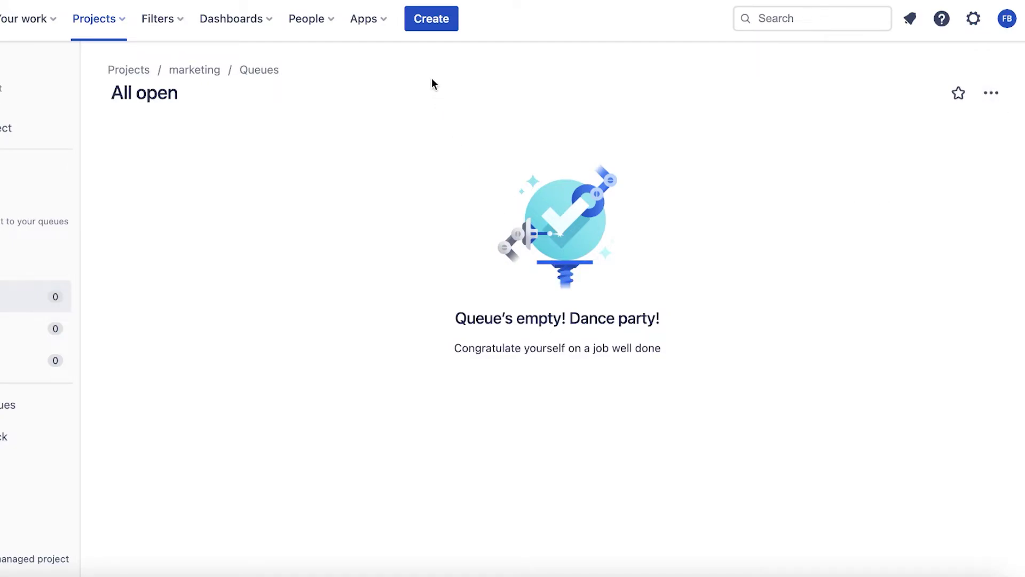
{"action": "left_click", "coordinate": [433, 21]}
Cancel the Create issue form, keeping type Task, and return to the marketing project's main navigation
{"action": "left_click", "coordinate": [283, 224]}
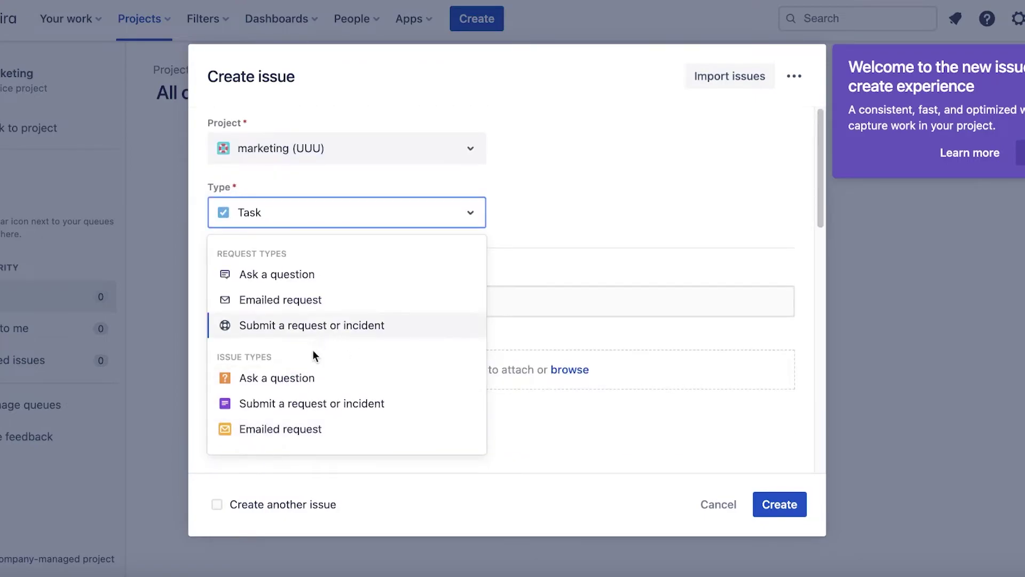
{"action": "left_click", "coordinate": [654, 247]}
{"action": "scroll", "coordinate": [655, 247], "scroll_direction": "down", "scroll_amount": 10}
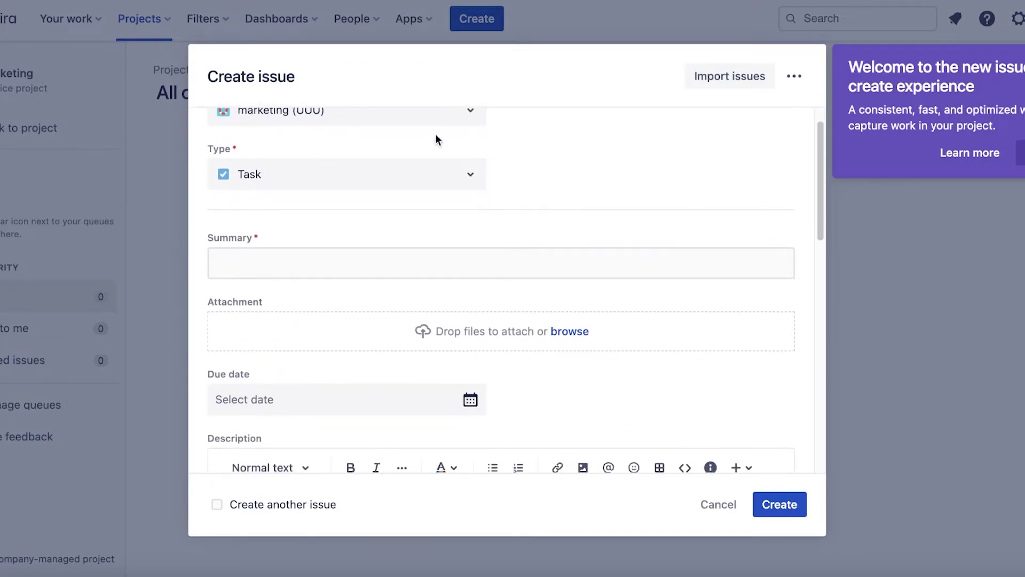
{"action": "left_click", "coordinate": [721, 508]}
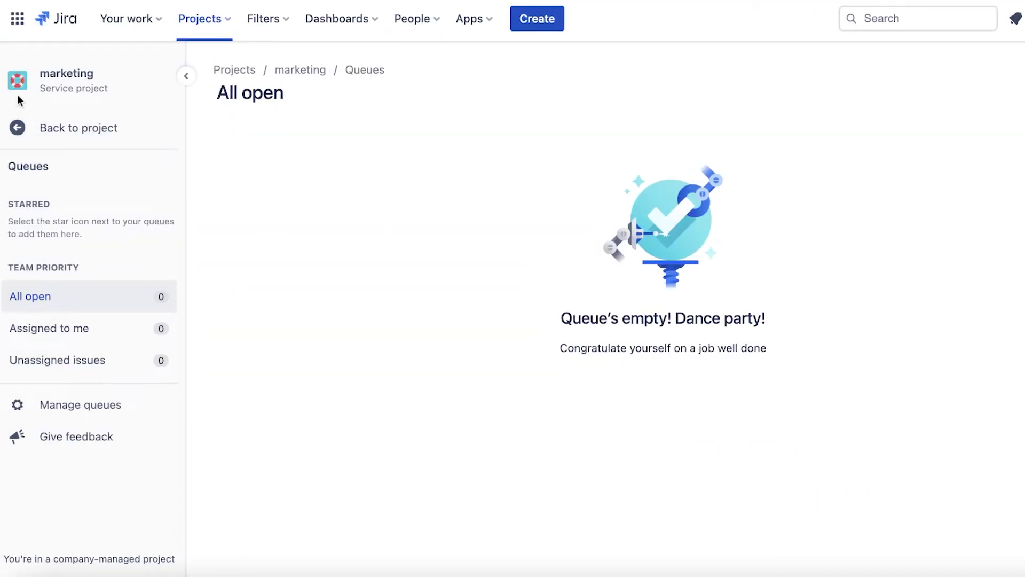
{"action": "left_click", "coordinate": [10, 127]}
{"action": "left_click", "coordinate": [46, 127]}
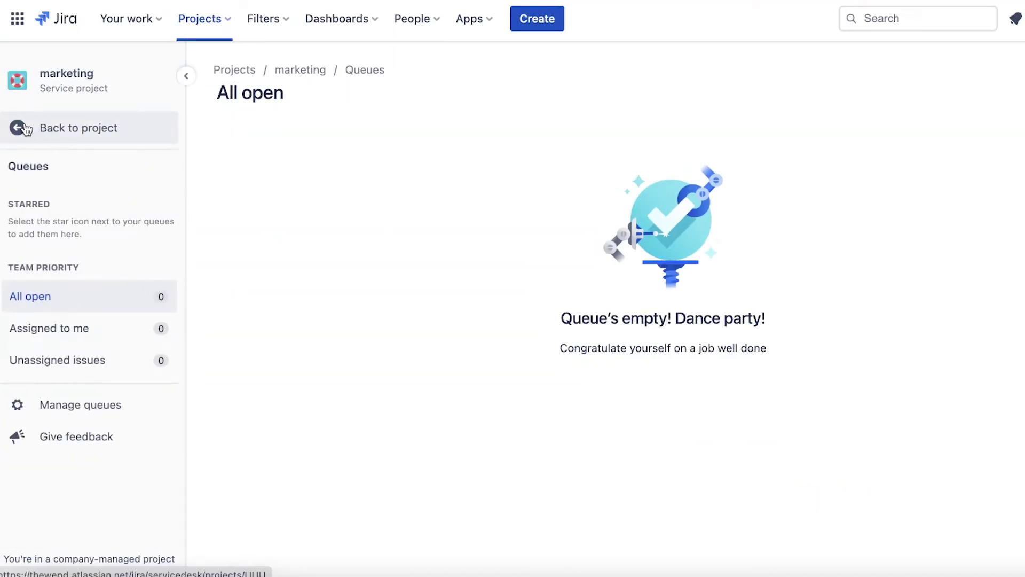
{"action": "left_click", "coordinate": [25, 129]}
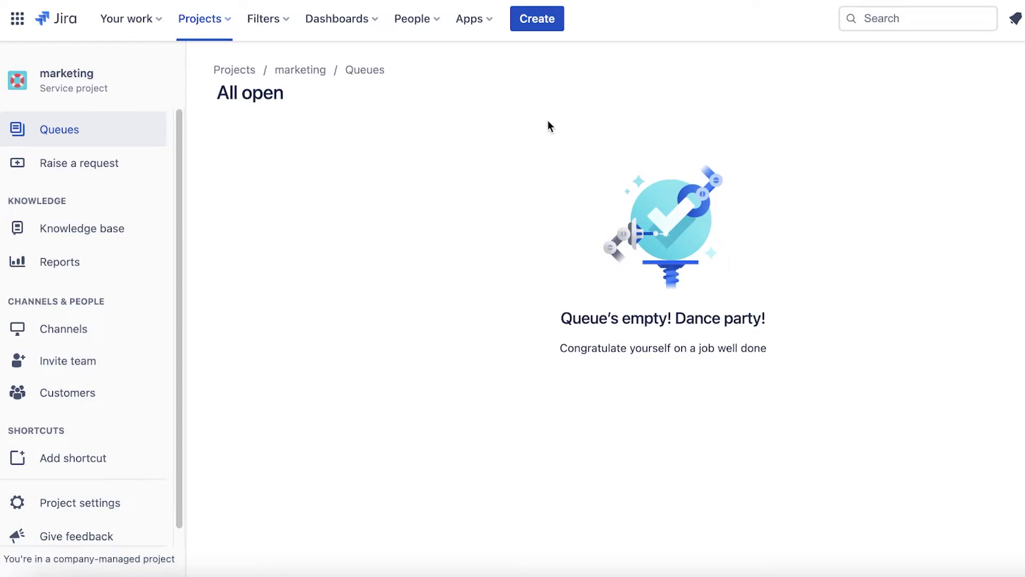
{"action": "left_click", "coordinate": [502, 0]}
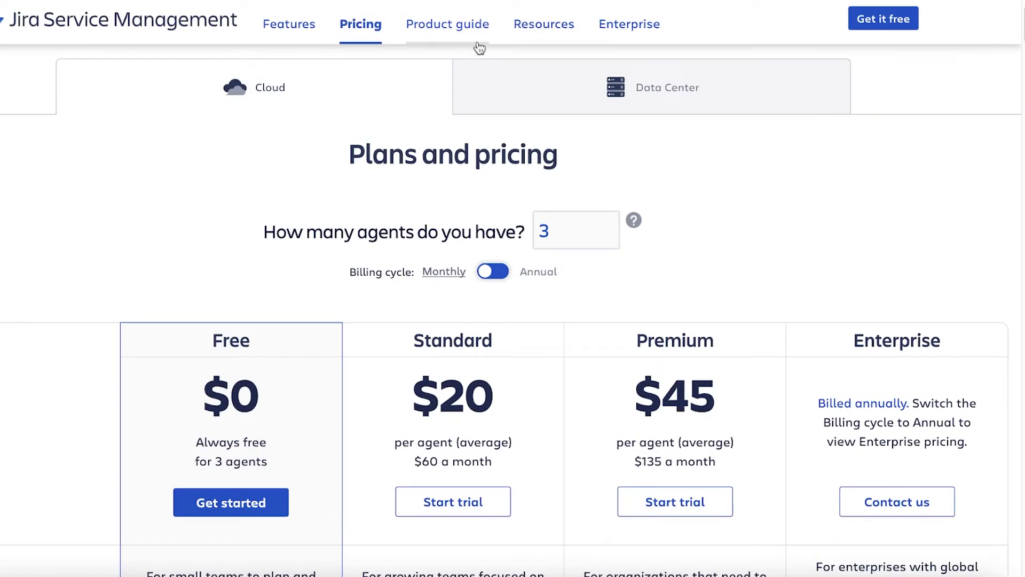
{"action": "scroll", "coordinate": [481, 208], "scroll_direction": "down", "scroll_amount": 5}
{"action": "scroll", "coordinate": [480, 208], "scroll_direction": "up", "scroll_amount": 3}
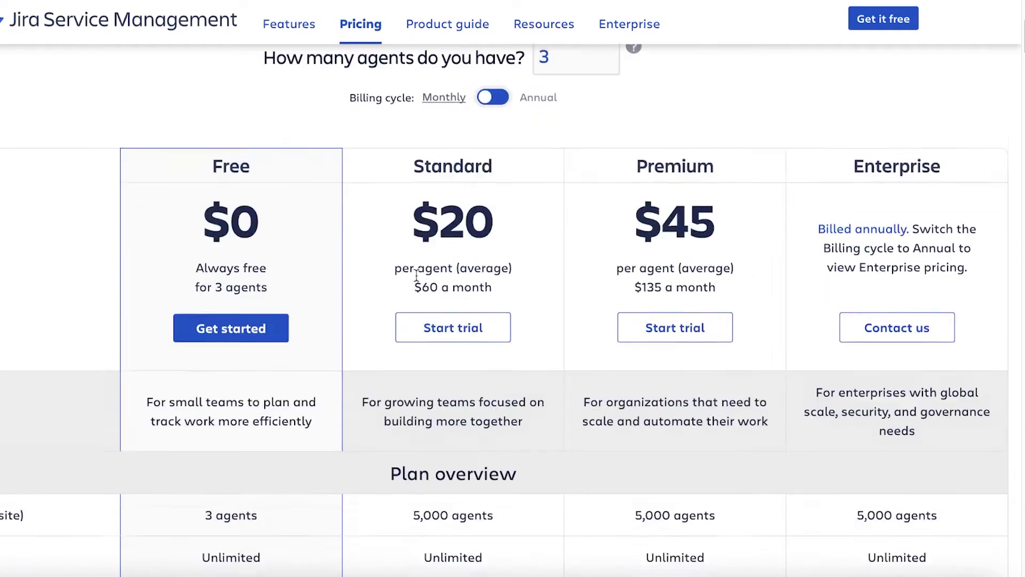
{"action": "scroll", "coordinate": [411, 280], "scroll_direction": "down", "scroll_amount": 3}
{"action": "scroll", "coordinate": [179, 208], "scroll_direction": "down", "scroll_amount": 1}
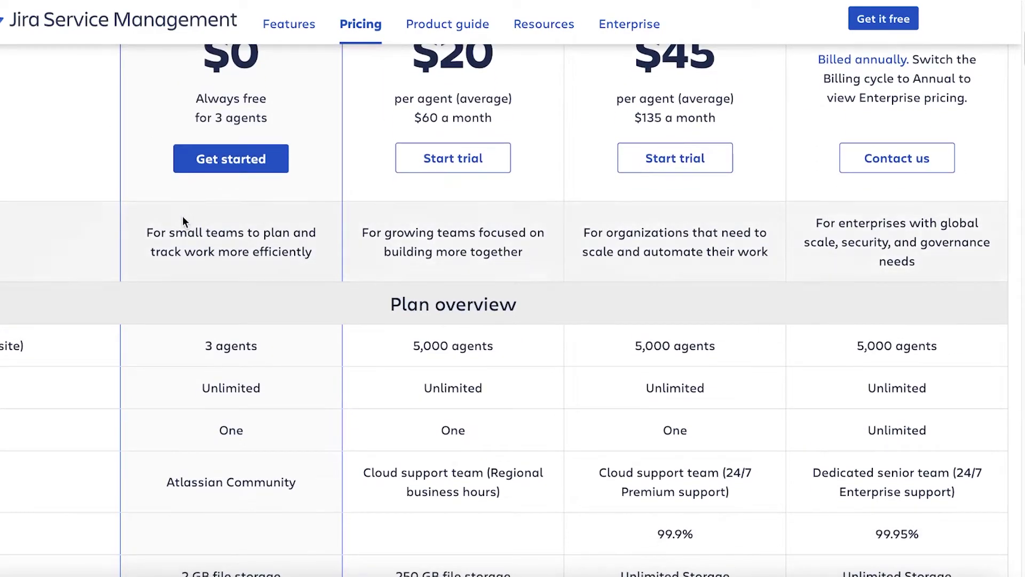
{"action": "scroll", "coordinate": [194, 270], "scroll_direction": "down", "scroll_amount": 1}
{"action": "scroll", "coordinate": [194, 270], "scroll_direction": "down", "scroll_amount": 3}
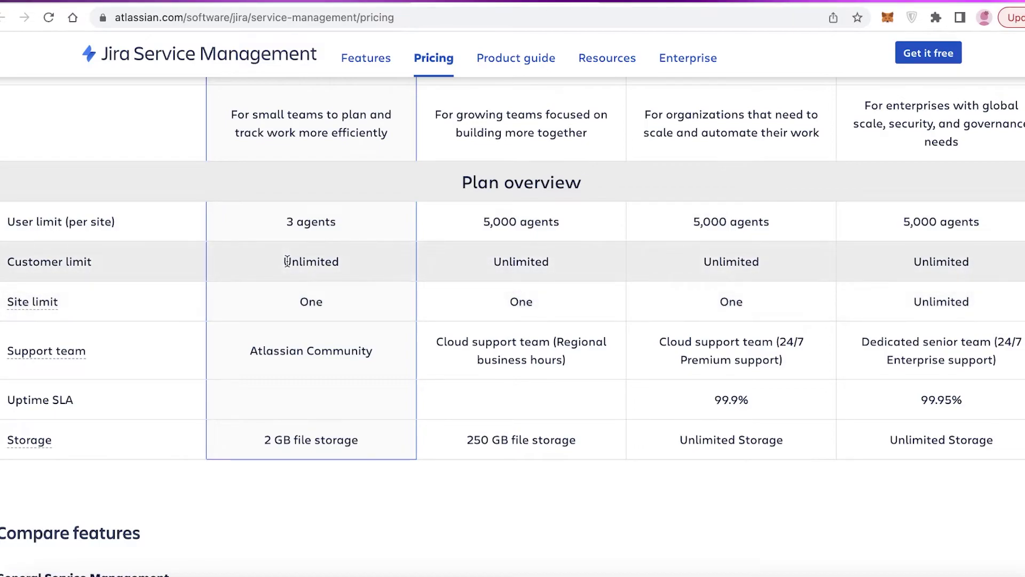
{"action": "scroll", "coordinate": [324, 311], "scroll_direction": "down", "scroll_amount": 1}
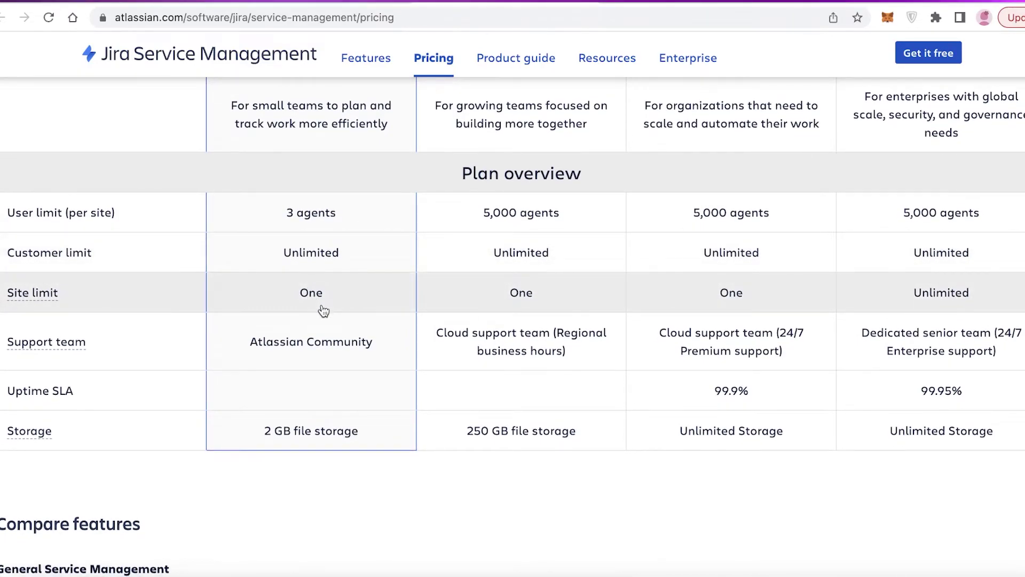
{"action": "scroll", "coordinate": [323, 309], "scroll_direction": "down", "scroll_amount": 4}
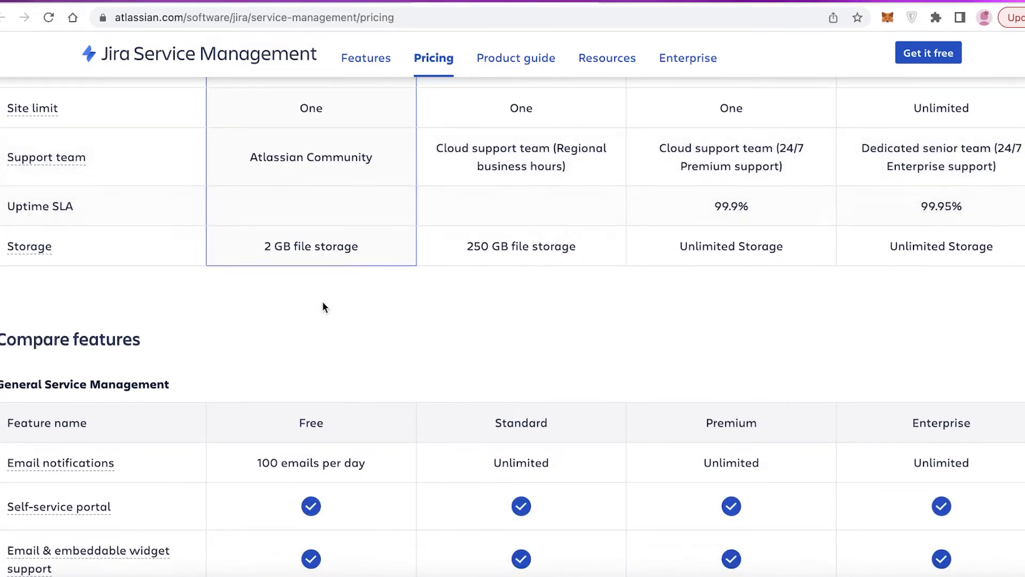
{"action": "scroll", "coordinate": [323, 305], "scroll_direction": "down", "scroll_amount": 2}
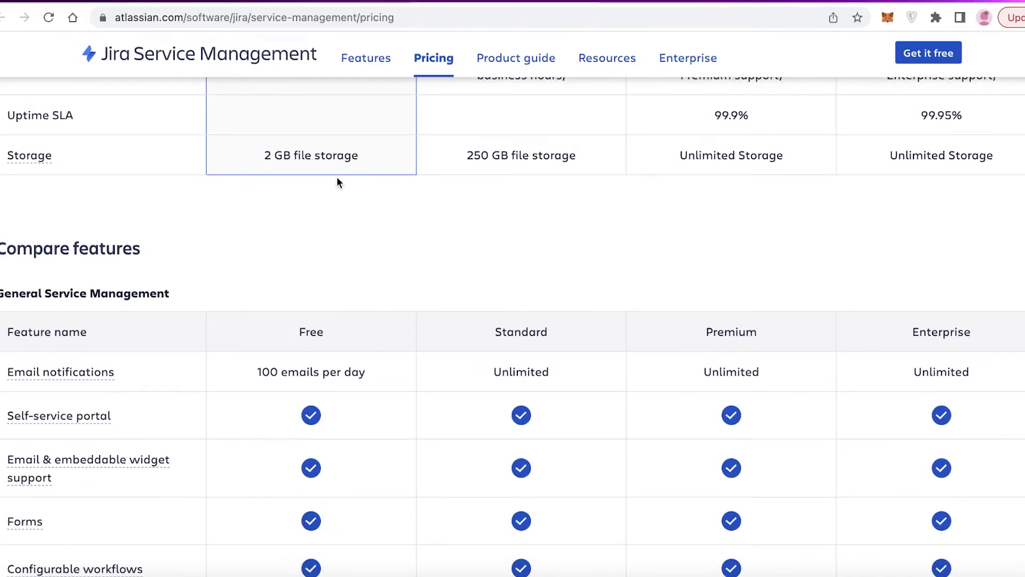
{"action": "scroll", "coordinate": [339, 181], "scroll_direction": "down", "scroll_amount": 4}
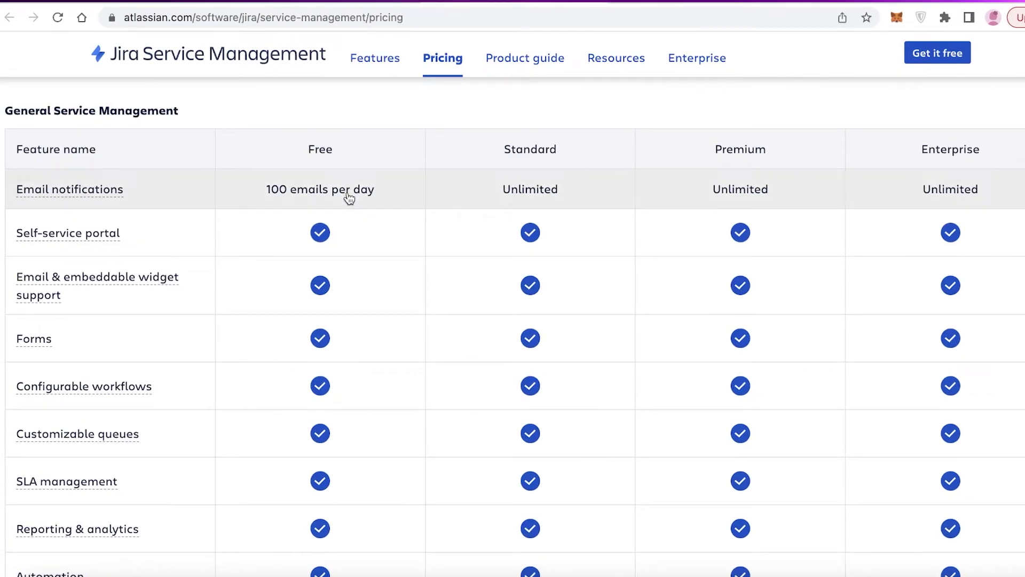
{"action": "scroll", "coordinate": [349, 198], "scroll_direction": "down", "scroll_amount": 10}
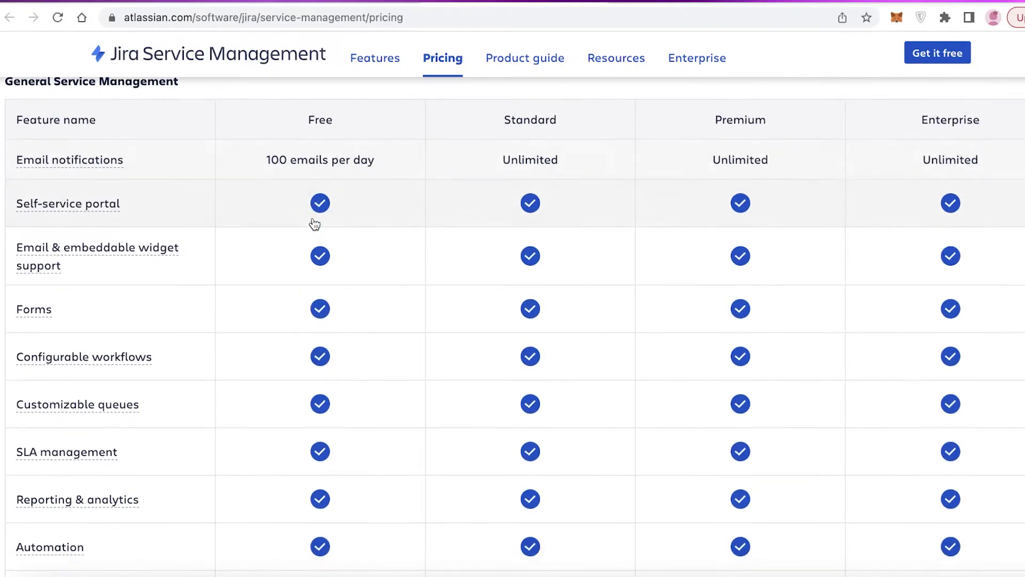
{"action": "scroll", "coordinate": [304, 334], "scroll_direction": "down", "scroll_amount": 4}
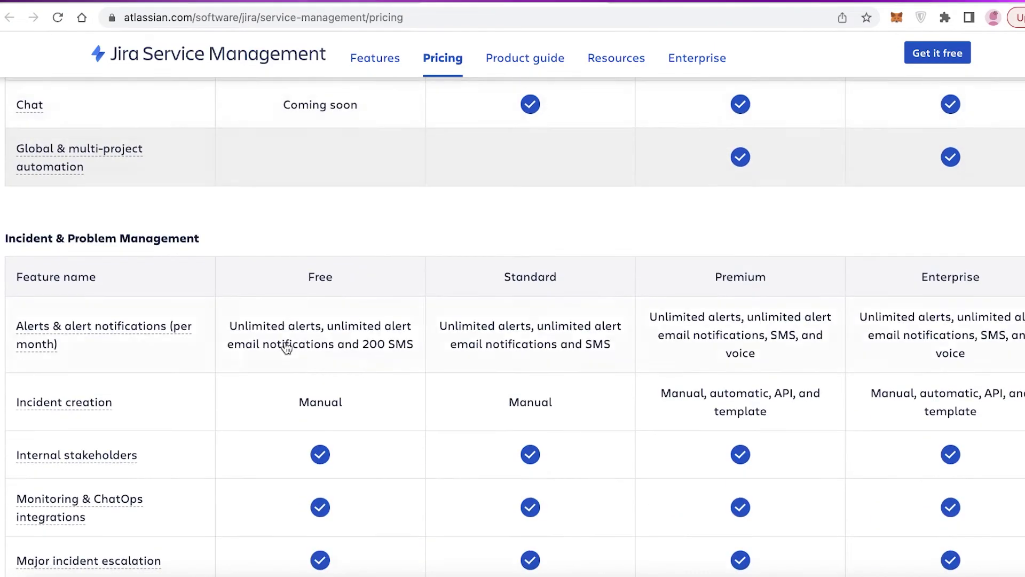
{"action": "scroll", "coordinate": [320, 302], "scroll_direction": "up", "scroll_amount": 10}
{"action": "scroll", "coordinate": [322, 314], "scroll_direction": "down", "scroll_amount": 5}
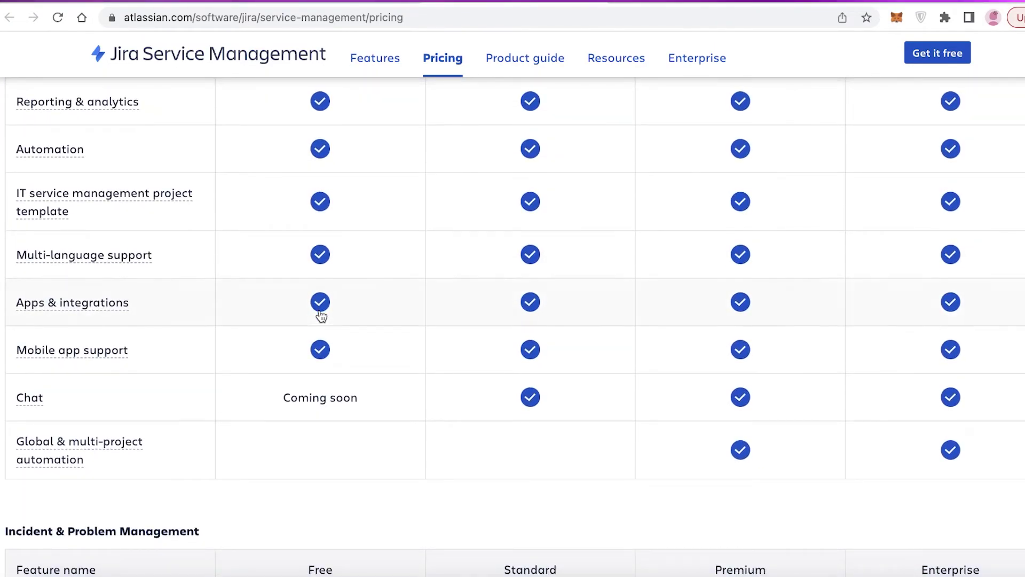
{"action": "scroll", "coordinate": [322, 315], "scroll_direction": "down", "scroll_amount": 10}
{"action": "scroll", "coordinate": [323, 314], "scroll_direction": "down", "scroll_amount": 8}
{"action": "scroll", "coordinate": [324, 310], "scroll_direction": "up", "scroll_amount": 8}
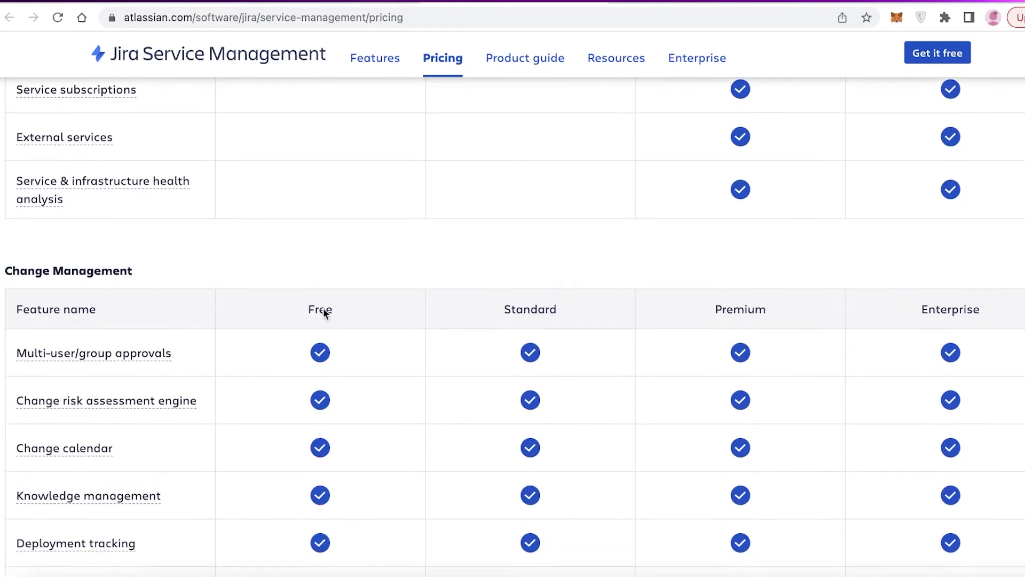
{"action": "scroll", "coordinate": [324, 310], "scroll_direction": "down", "scroll_amount": 4}
{"action": "scroll", "coordinate": [324, 315], "scroll_direction": "up", "scroll_amount": 1}
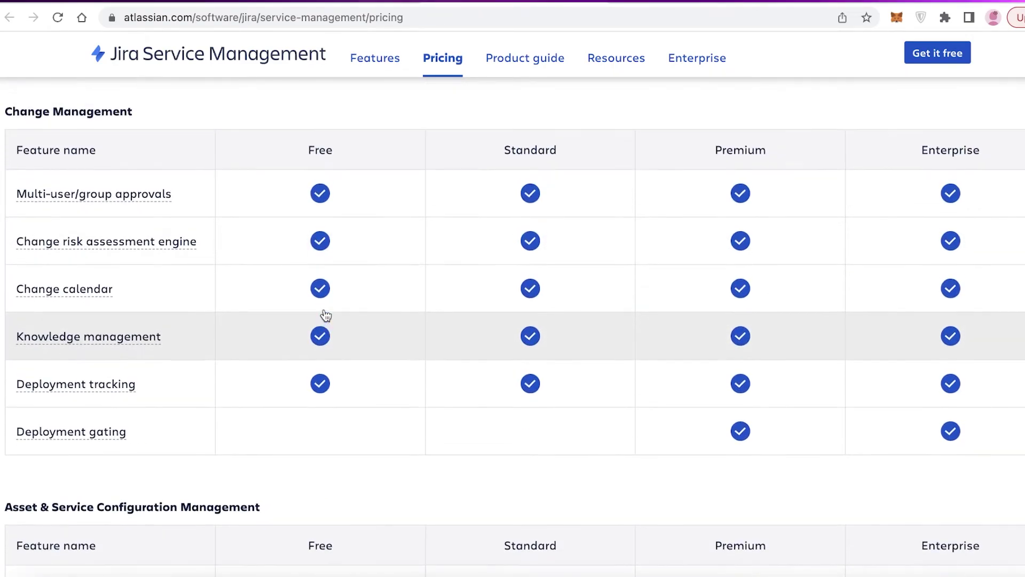
{"action": "scroll", "coordinate": [323, 316], "scroll_direction": "down", "scroll_amount": 8}
{"action": "scroll", "coordinate": [323, 317], "scroll_direction": "up", "scroll_amount": 15}
{"action": "scroll", "coordinate": [324, 318], "scroll_direction": "down", "scroll_amount": 10}
{"action": "scroll", "coordinate": [326, 320], "scroll_direction": "up", "scroll_amount": 1}
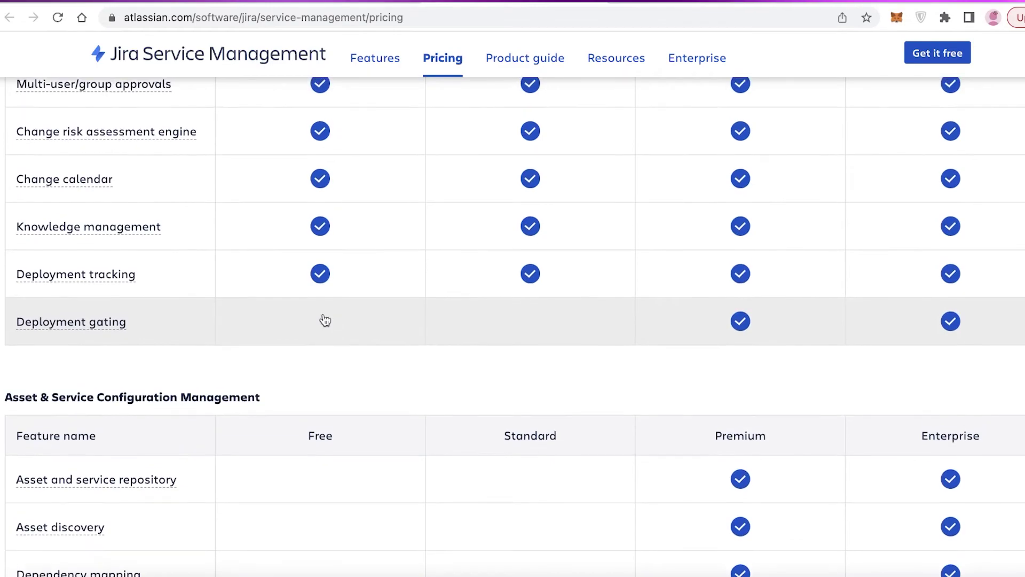
{"action": "scroll", "coordinate": [327, 327], "scroll_direction": "up", "scroll_amount": 4}
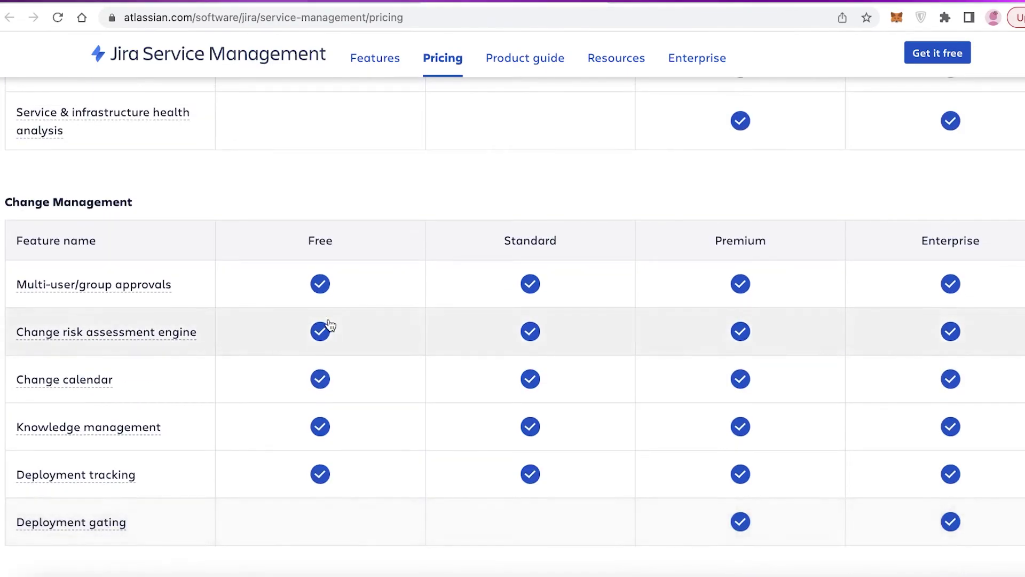
{"action": "scroll", "coordinate": [330, 330], "scroll_direction": "down", "scroll_amount": 10}
{"action": "scroll", "coordinate": [534, 293], "scroll_direction": "up", "scroll_amount": 20}
{"action": "scroll", "coordinate": [694, 275], "scroll_direction": "down", "scroll_amount": 7}
{"action": "scroll", "coordinate": [683, 284], "scroll_direction": "up", "scroll_amount": 8}
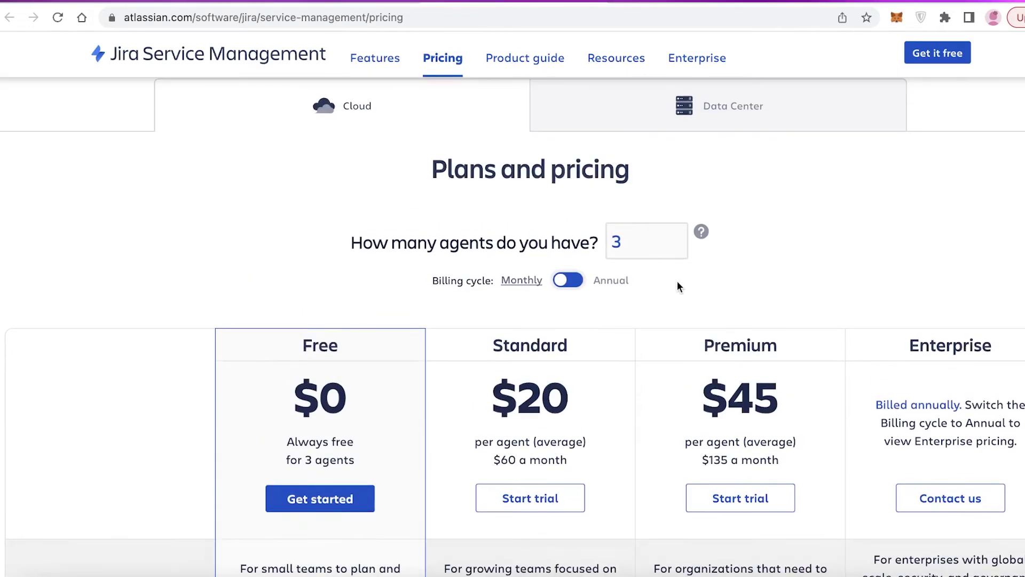
{"action": "scroll", "coordinate": [662, 293], "scroll_direction": "down", "scroll_amount": 3}
{"action": "scroll", "coordinate": [663, 294], "scroll_direction": "down", "scroll_amount": 1}
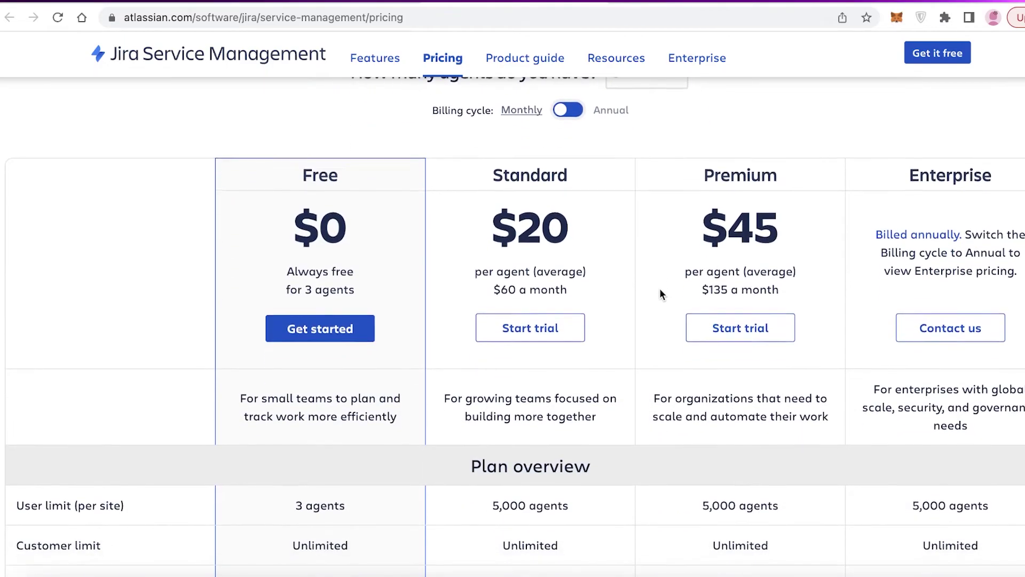
{"action": "scroll", "coordinate": [661, 293], "scroll_direction": "down", "scroll_amount": 14}
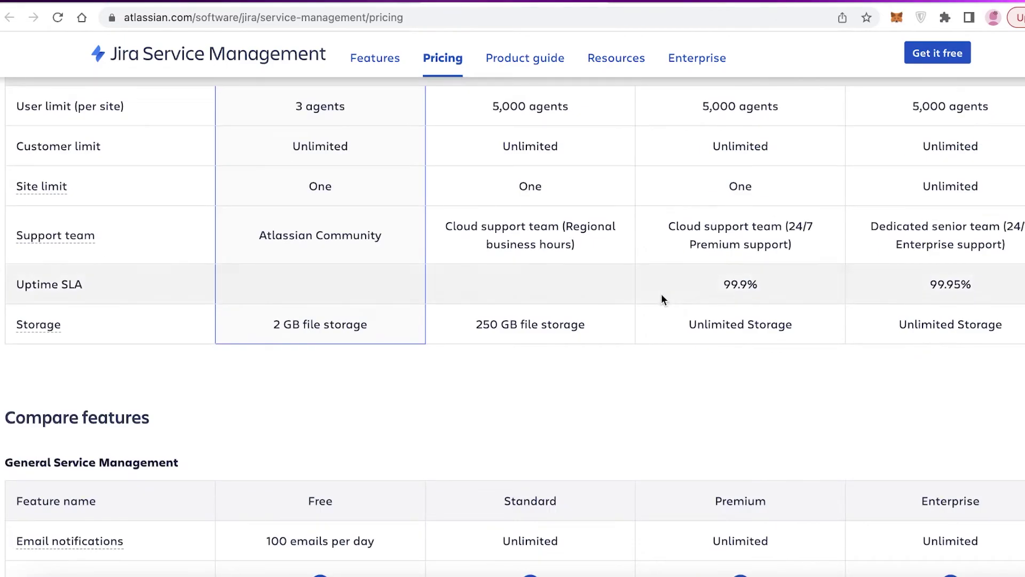
{"action": "scroll", "coordinate": [664, 299], "scroll_direction": "up", "scroll_amount": 8}
{"action": "scroll", "coordinate": [663, 299], "scroll_direction": "up", "scroll_amount": 4}
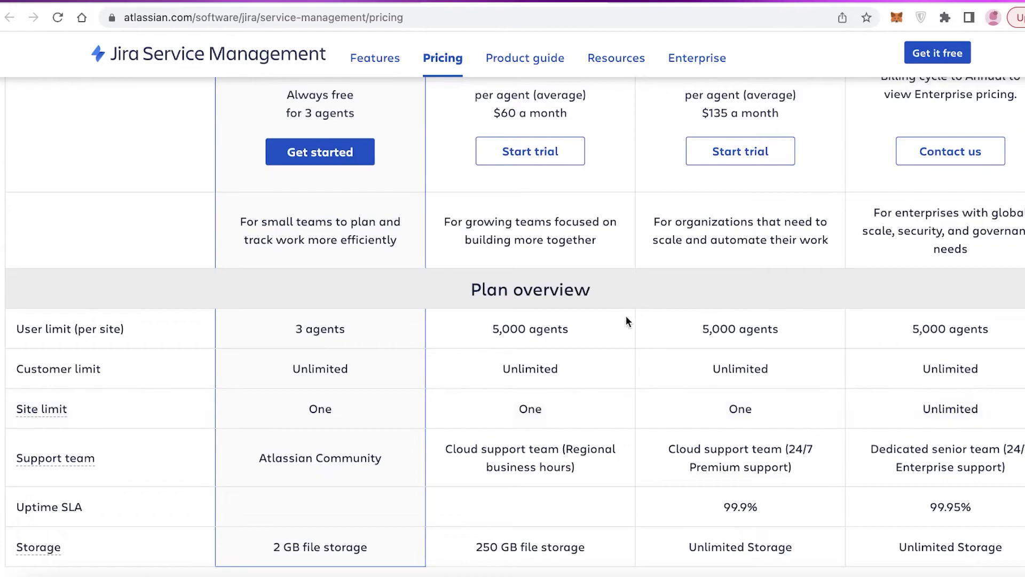
{"action": "scroll", "coordinate": [534, 331], "scroll_direction": "up", "scroll_amount": 4}
{"action": "scroll", "coordinate": [488, 329], "scroll_direction": "up", "scroll_amount": 4}
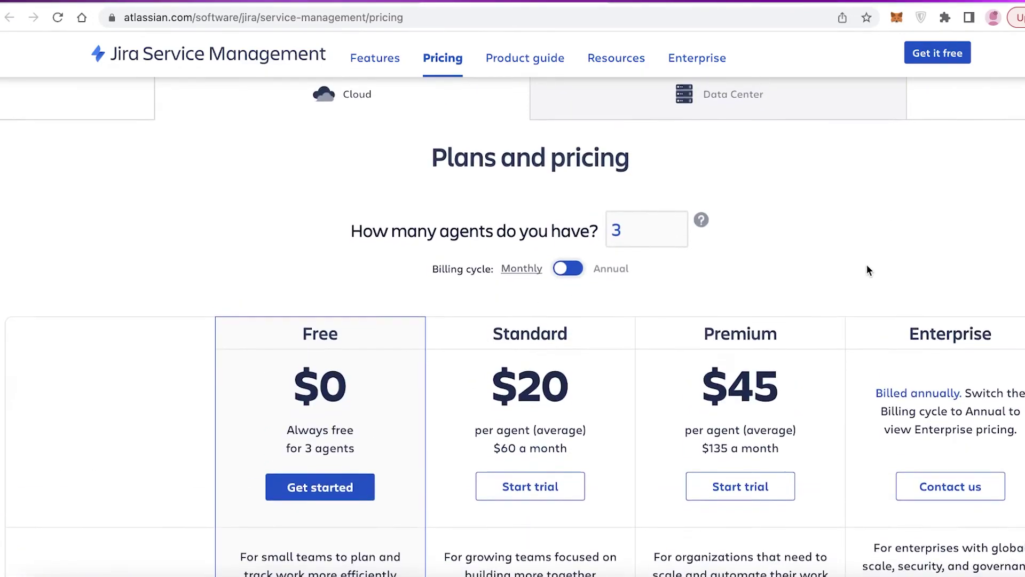
{"action": "scroll", "coordinate": [865, 264], "scroll_direction": "down", "scroll_amount": 4}
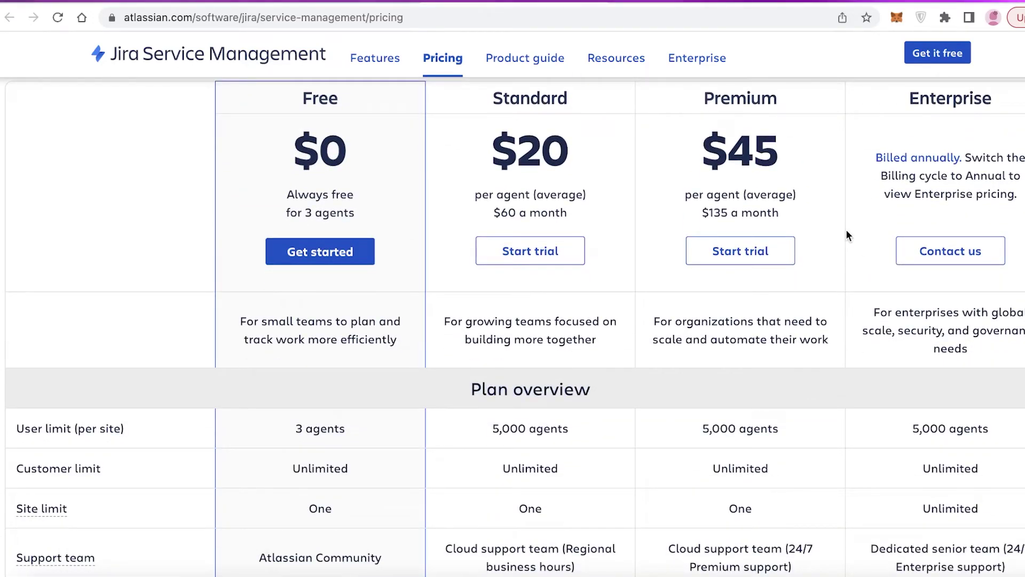
{"action": "scroll", "coordinate": [819, 261], "scroll_direction": "down", "scroll_amount": 8}
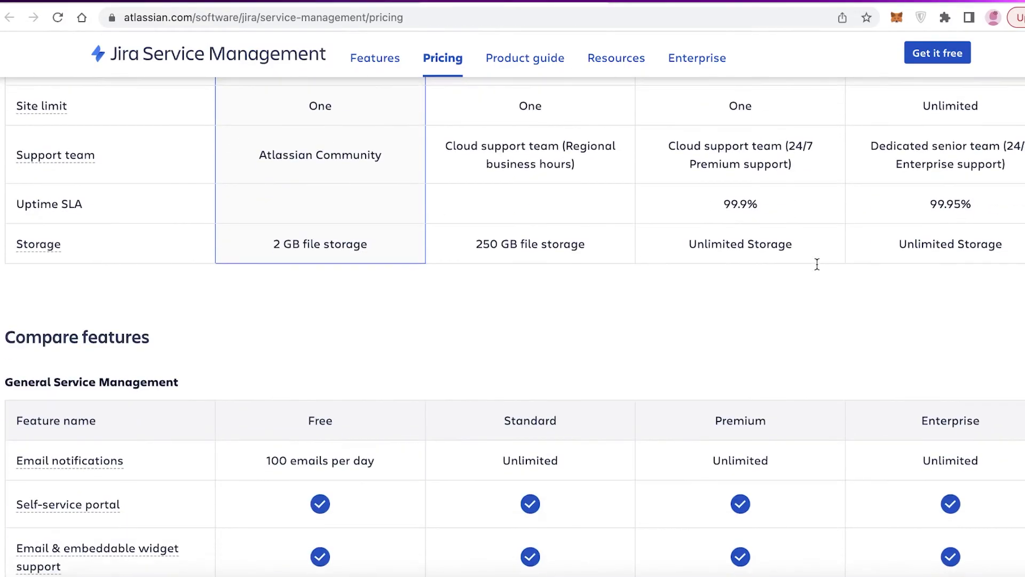
{"action": "scroll", "coordinate": [817, 263], "scroll_direction": "up", "scroll_amount": 3}
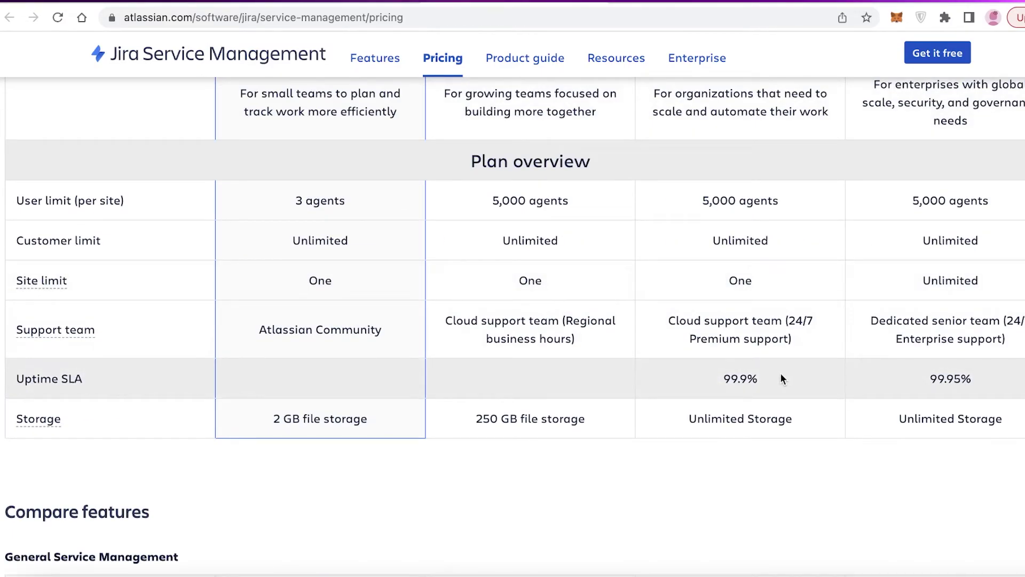
{"action": "scroll", "coordinate": [782, 374], "scroll_direction": "down", "scroll_amount": 1}
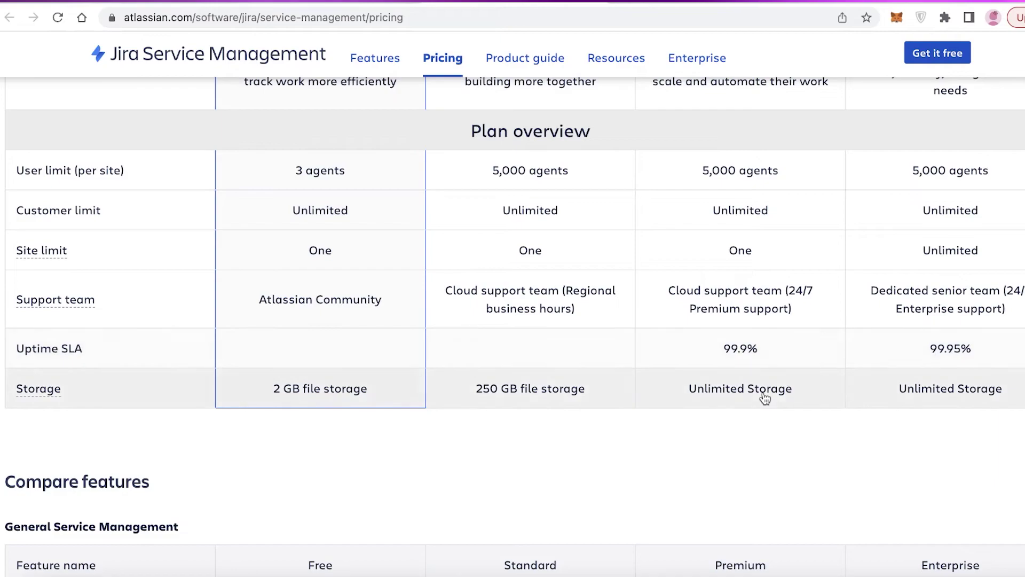
{"action": "scroll", "coordinate": [765, 396], "scroll_direction": "down", "scroll_amount": 6}
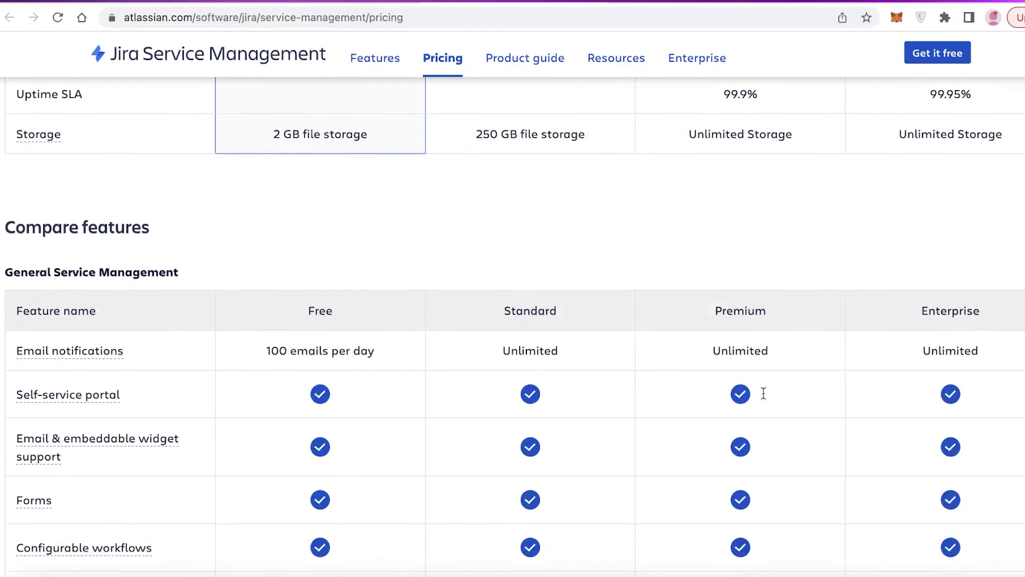
{"action": "scroll", "coordinate": [777, 299], "scroll_direction": "down", "scroll_amount": 3}
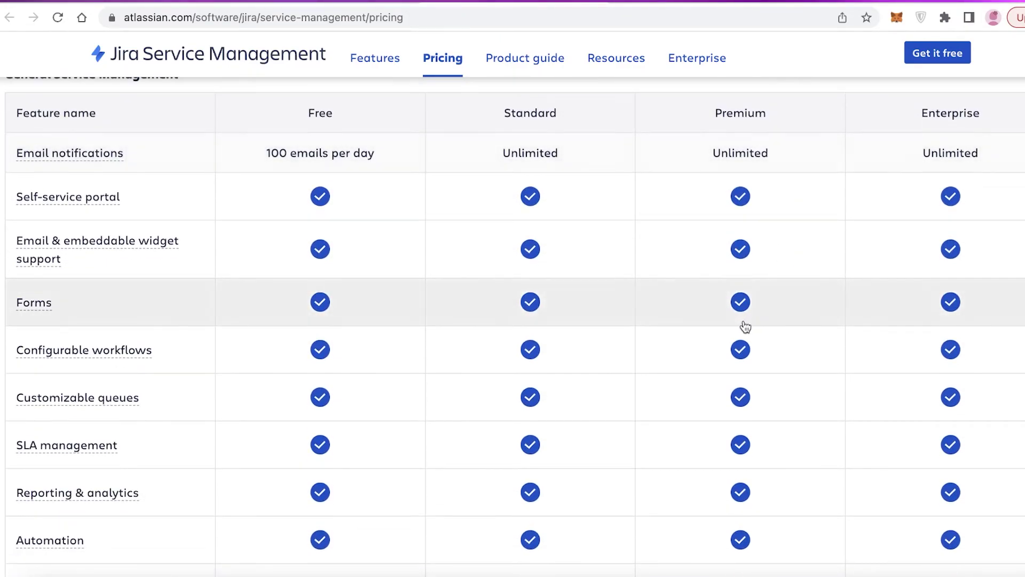
{"action": "scroll", "coordinate": [748, 336], "scroll_direction": "down", "scroll_amount": 10}
{"action": "scroll", "coordinate": [753, 350], "scroll_direction": "down", "scroll_amount": 8}
{"action": "scroll", "coordinate": [751, 354], "scroll_direction": "up", "scroll_amount": 8}
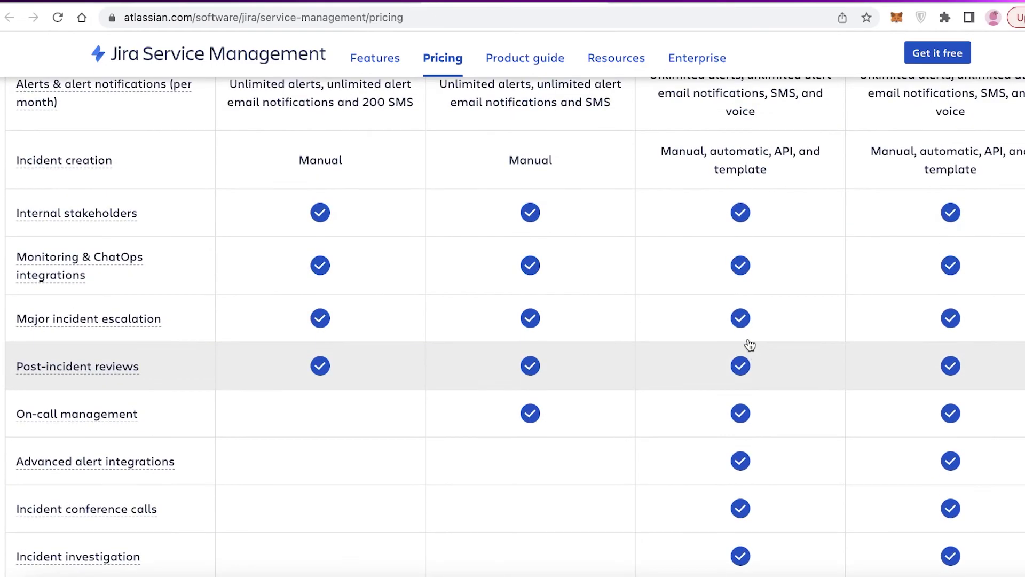
{"action": "scroll", "coordinate": [748, 346], "scroll_direction": "down", "scroll_amount": 4}
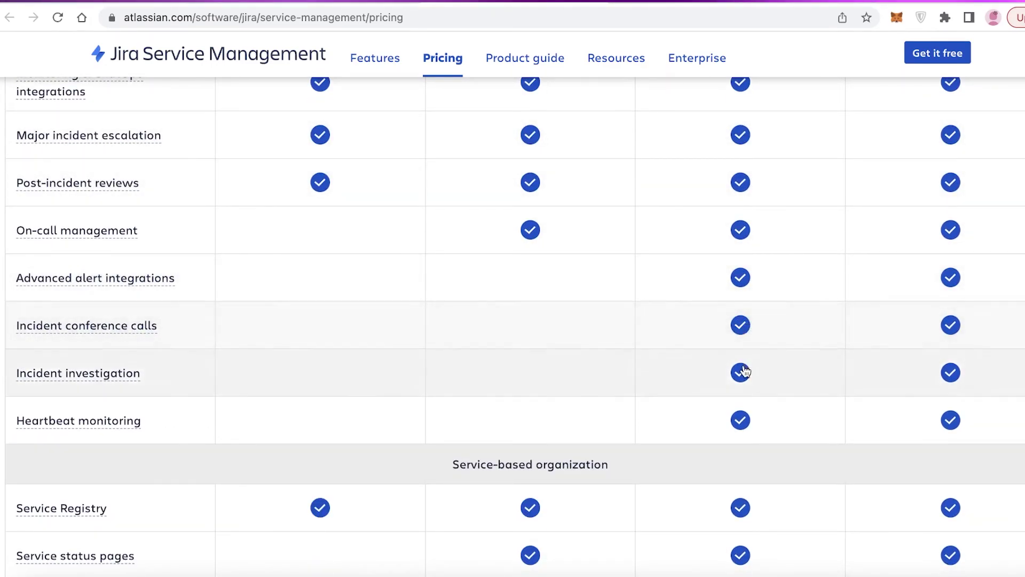
{"action": "scroll", "coordinate": [735, 441], "scroll_direction": "down", "scroll_amount": 3}
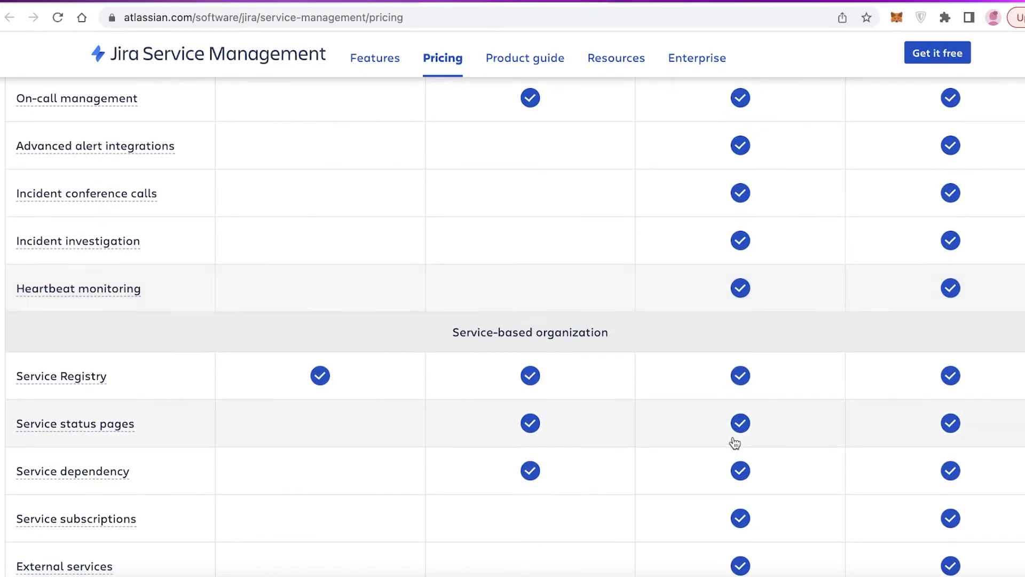
{"action": "scroll", "coordinate": [794, 357], "scroll_direction": "up", "scroll_amount": 3}
{"action": "scroll", "coordinate": [795, 357], "scroll_direction": "down", "scroll_amount": 10}
{"action": "scroll", "coordinate": [794, 357], "scroll_direction": "up", "scroll_amount": 10}
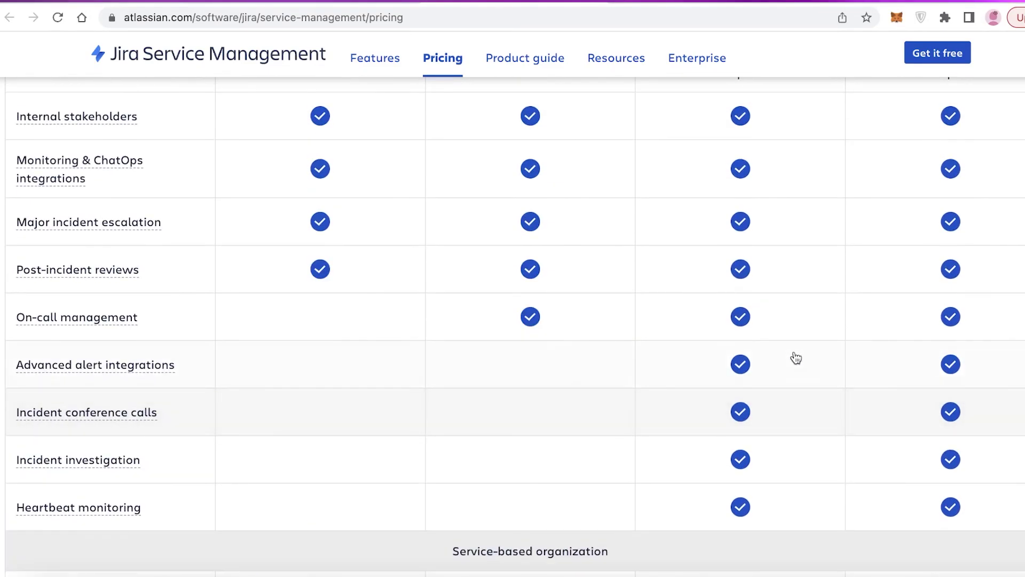